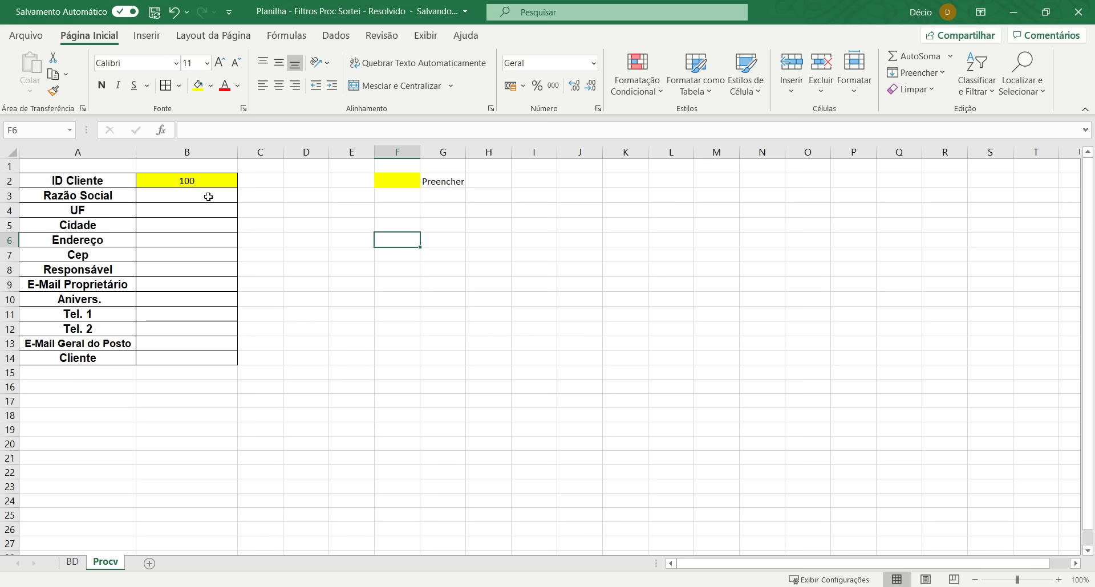
# Step: Start a PROCV formula in cell B3 that uses the client ID in B2 as the lookup value
pyautogui.write('=')
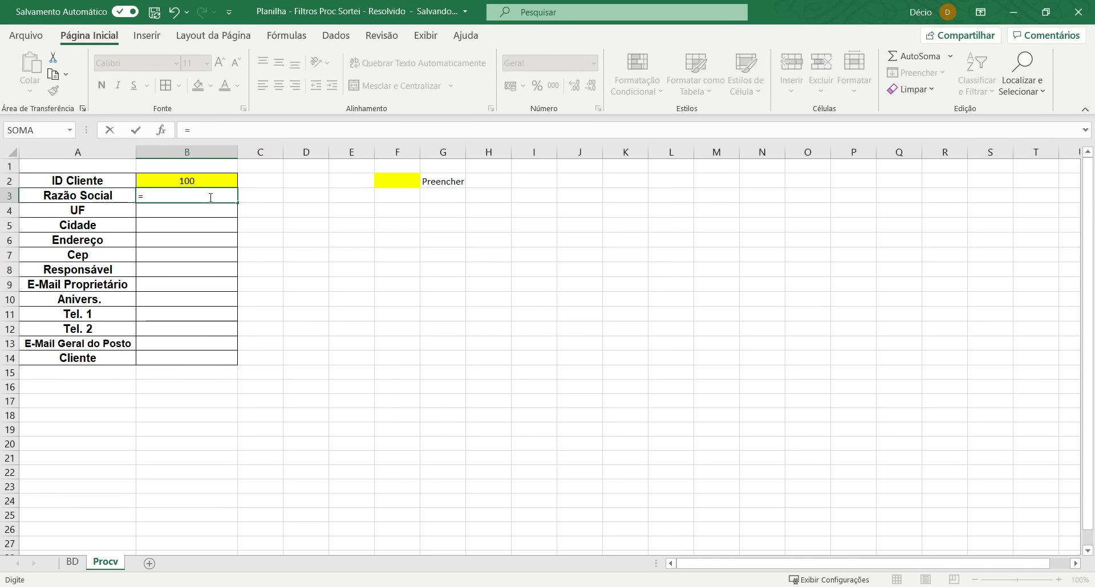
pyautogui.write('proc')
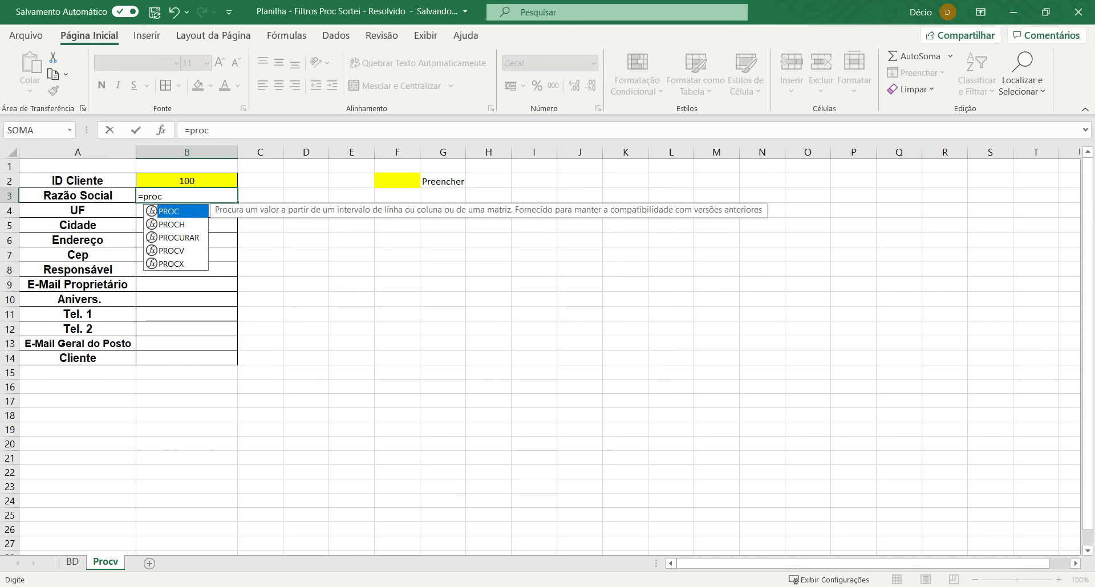
pyautogui.press('Down')
pyautogui.press('Down')
pyautogui.press('Down')
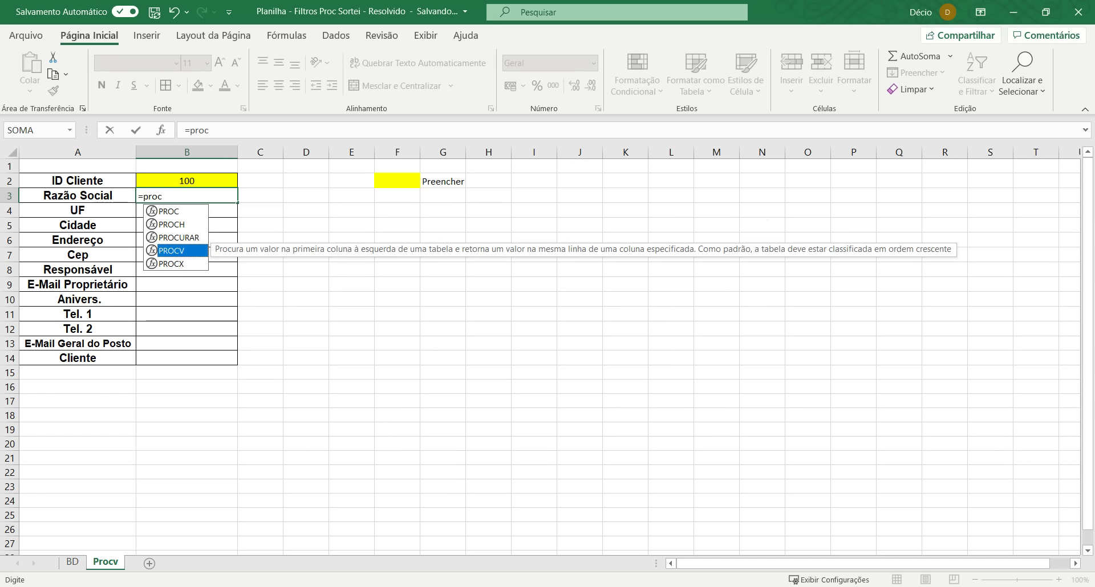
pyautogui.press('Tab')
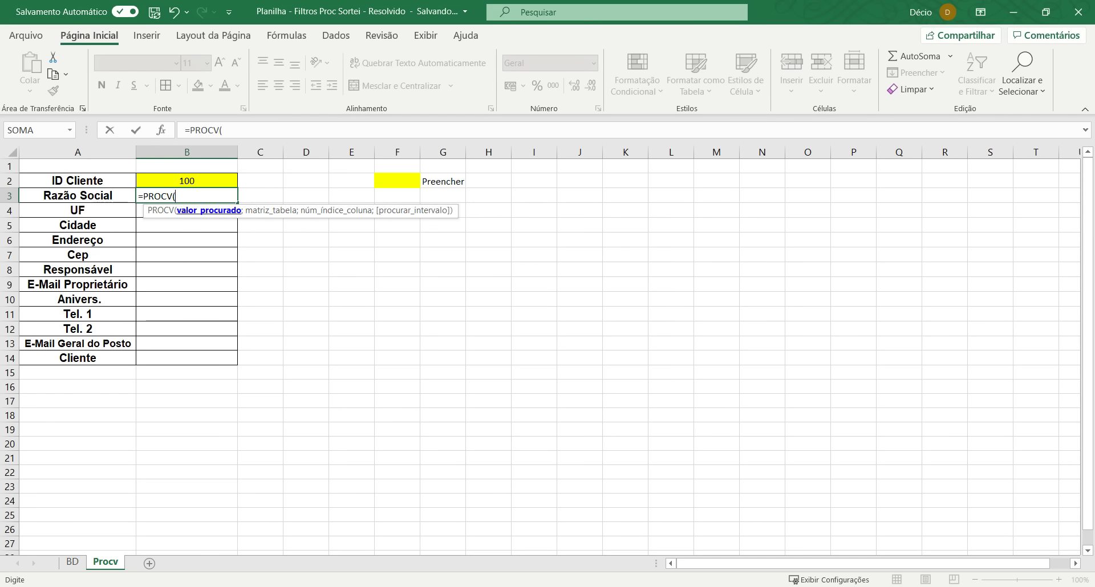
pyautogui.click(206, 181)
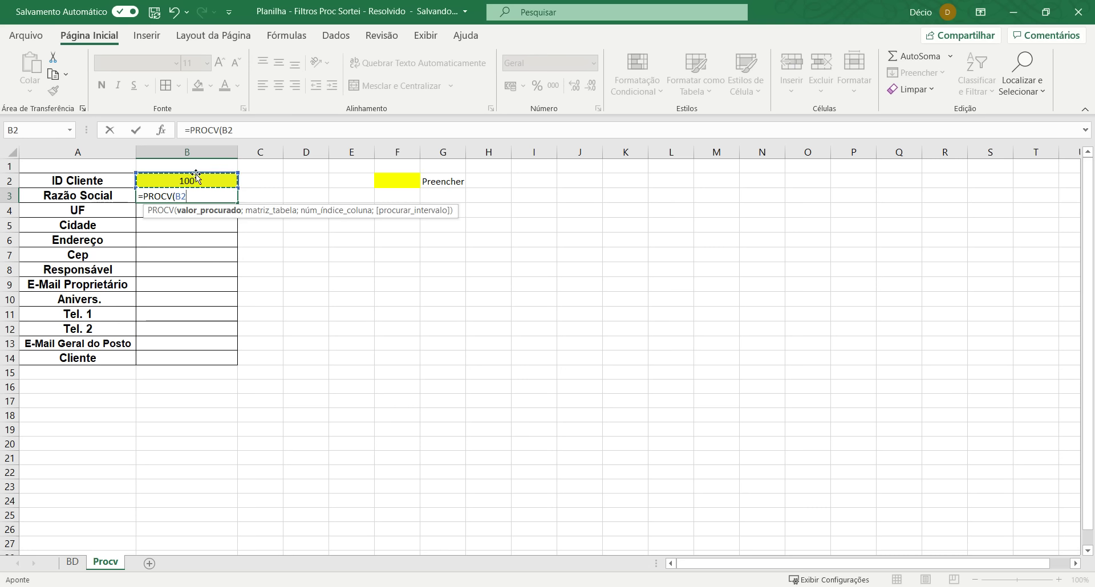
pyautogui.write(';')
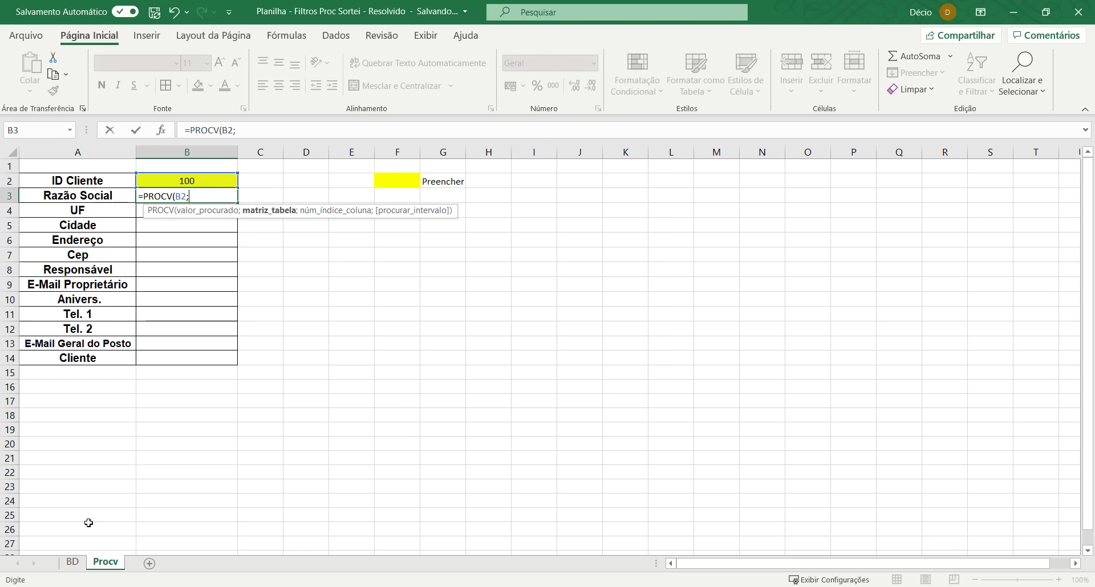
# Step: Use the entire BD sheet as the formula's table array and lock it as an absolute reference
pyautogui.click(73, 562)
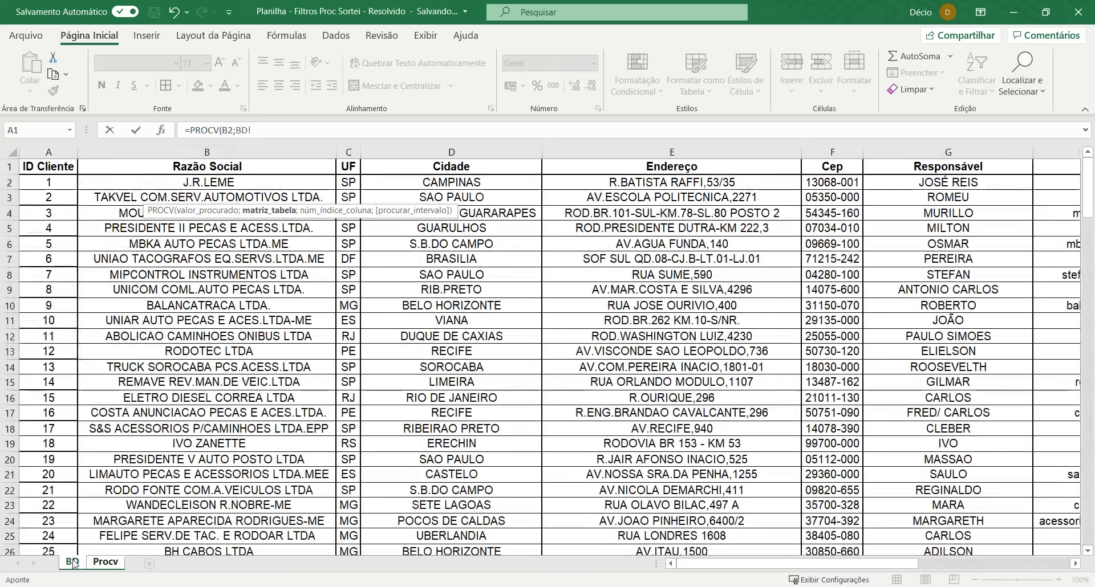
pyautogui.scroll(-4, 309, 373)
pyautogui.scroll(-20, 309, 373)
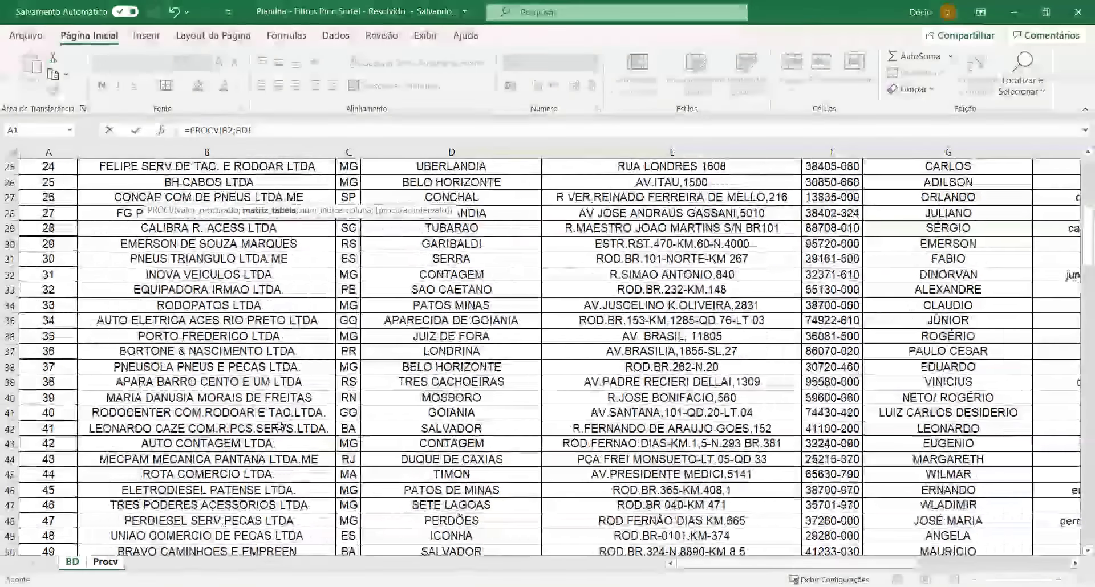
pyautogui.scroll(20, 284, 414)
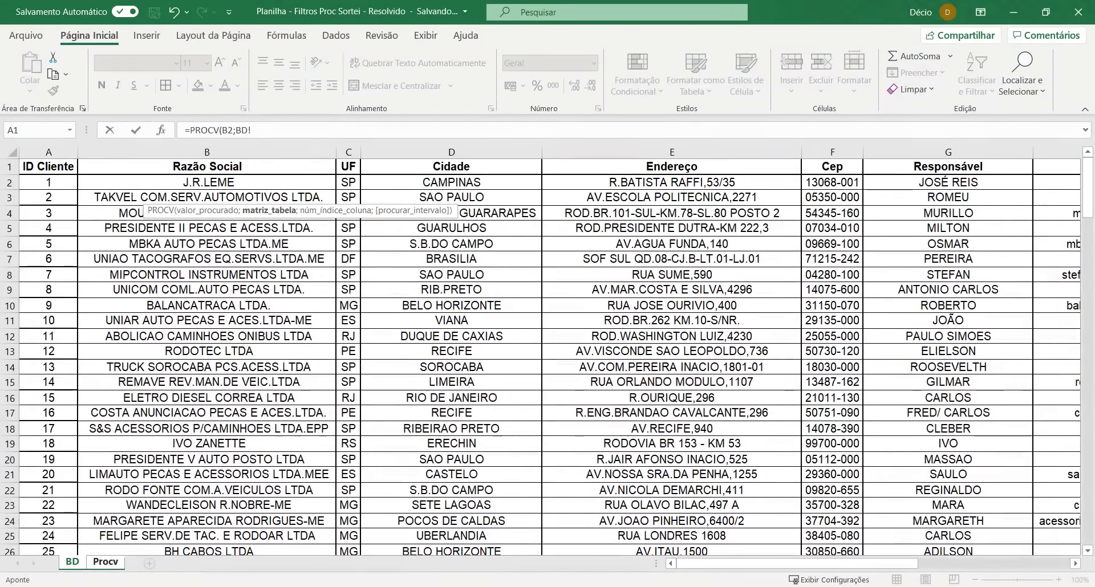
pyautogui.click(17, 154)
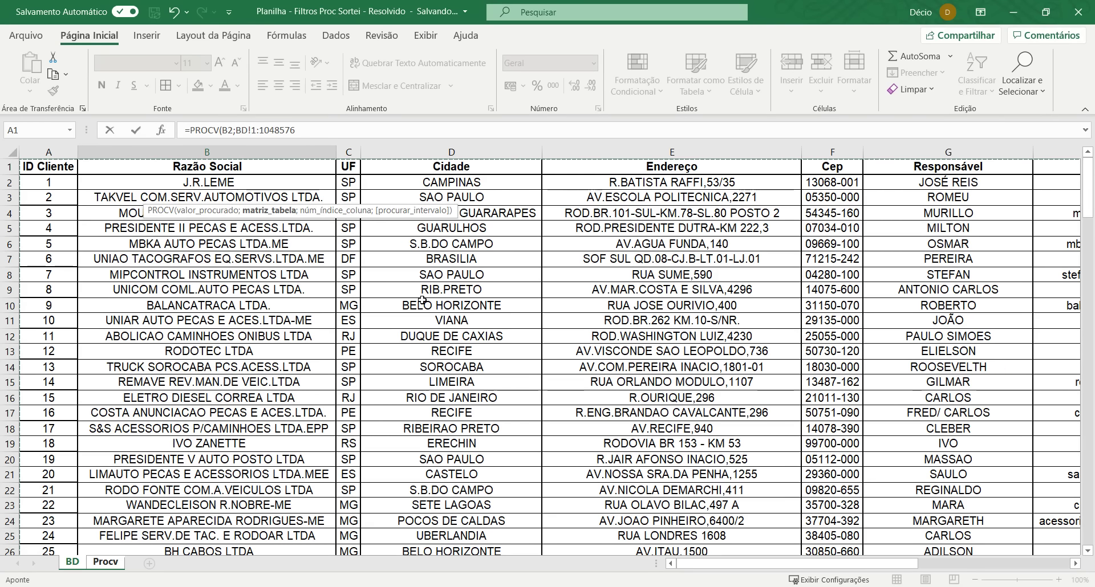
pyautogui.press('F4')
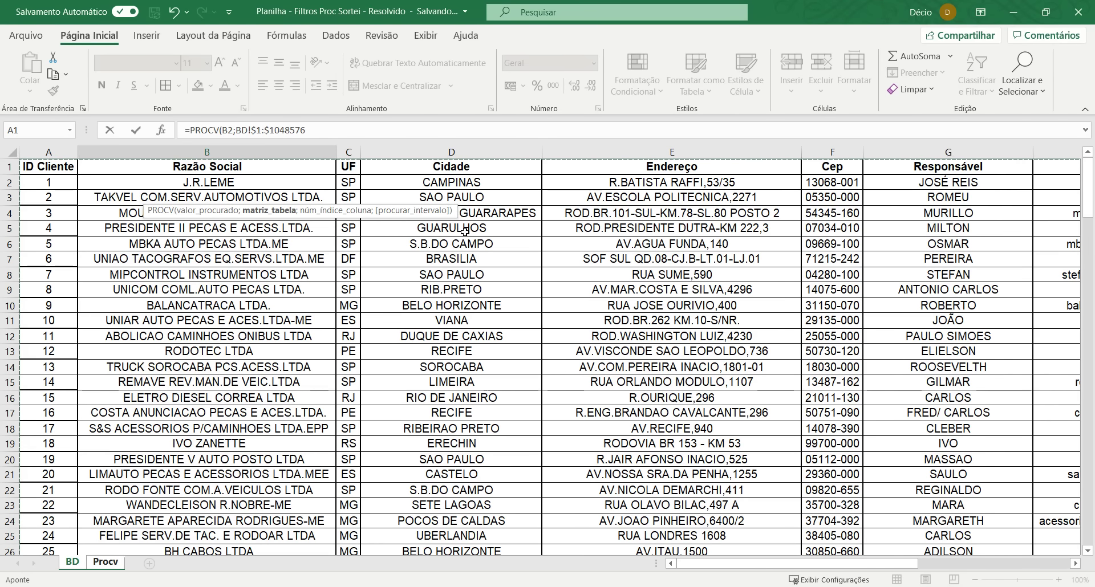
# Step: Examine the BD sheet's client records down to the last filled row and back to the header row
pyautogui.moveTo(1087, 180); pyautogui.dragTo(1087, 490)
pyautogui.scroll(-6, 367, 546)
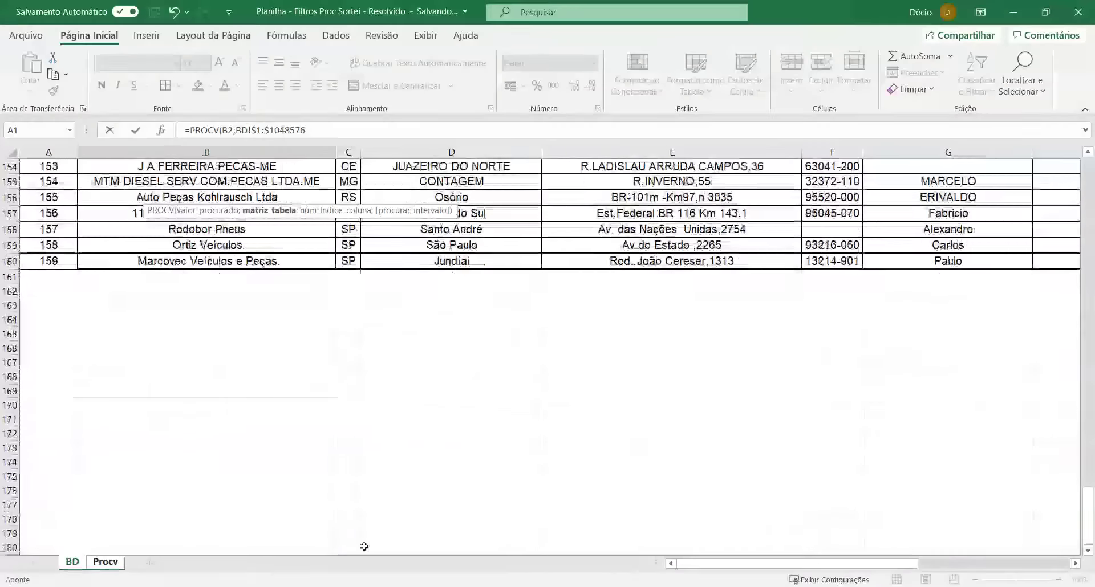
pyautogui.scroll(15, 314, 513)
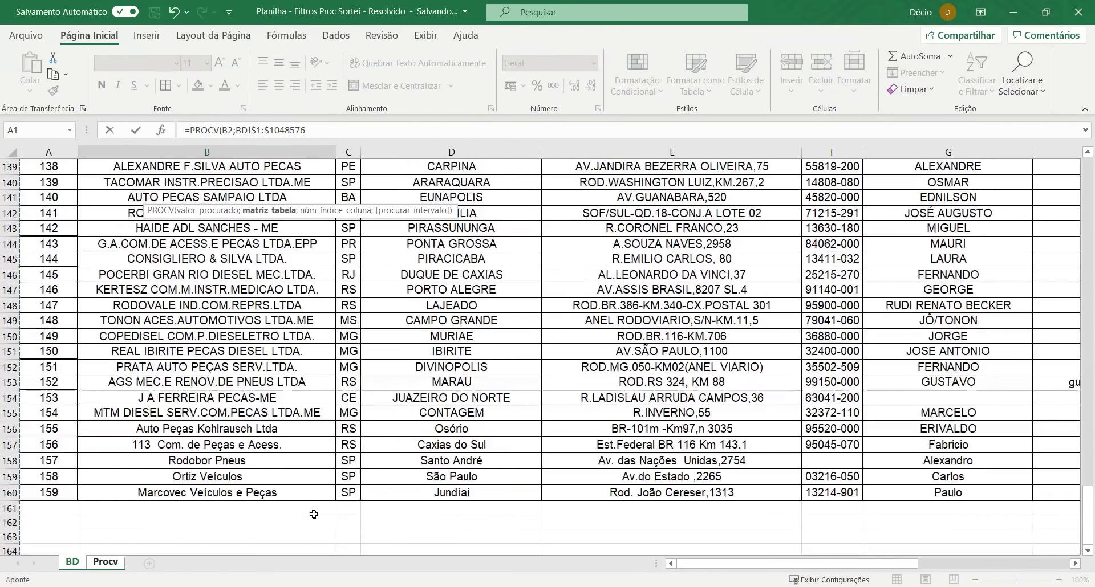
pyautogui.scroll(20, 314, 515)
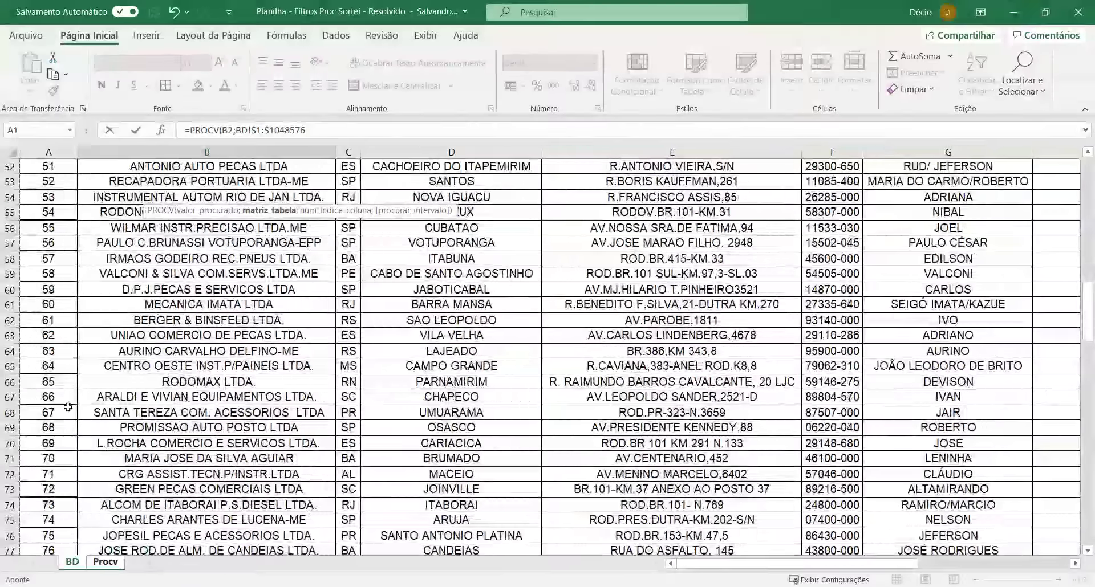
pyautogui.scroll(-20, 91, 285)
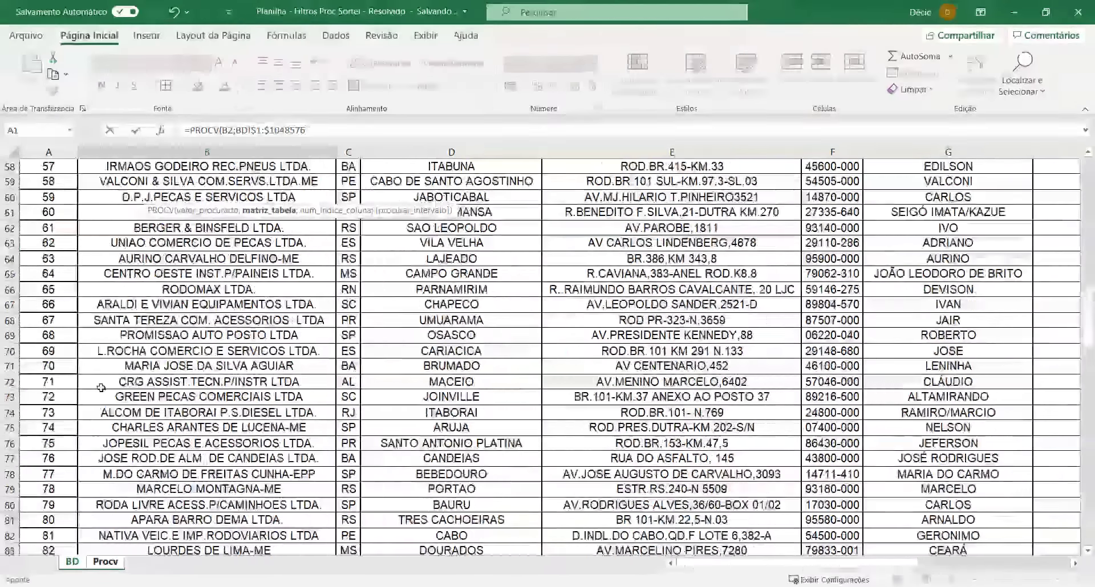
pyautogui.scroll(-19, 100, 395)
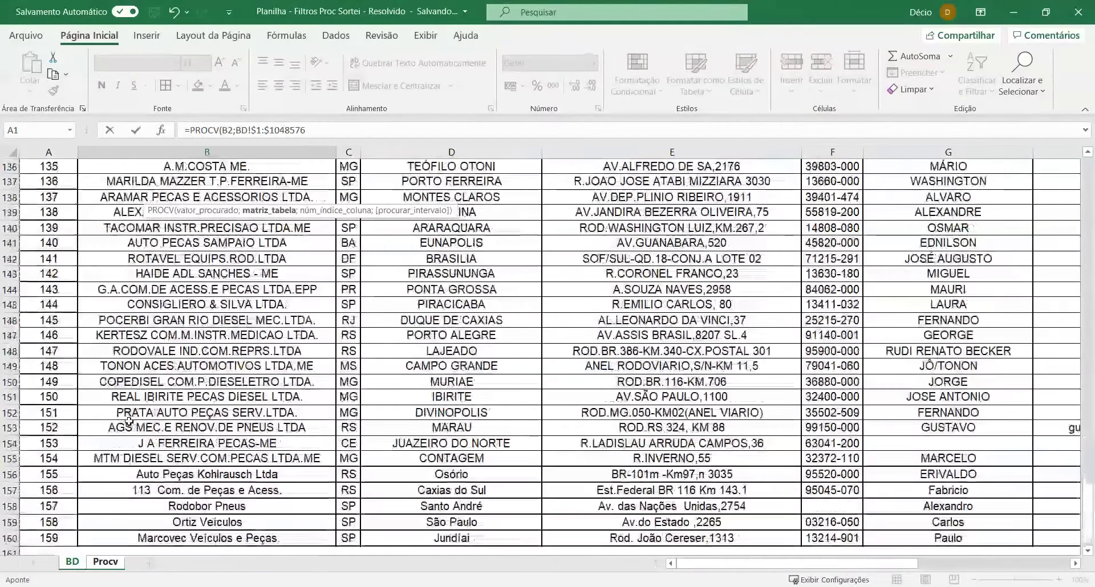
pyautogui.scroll(20, 99, 412)
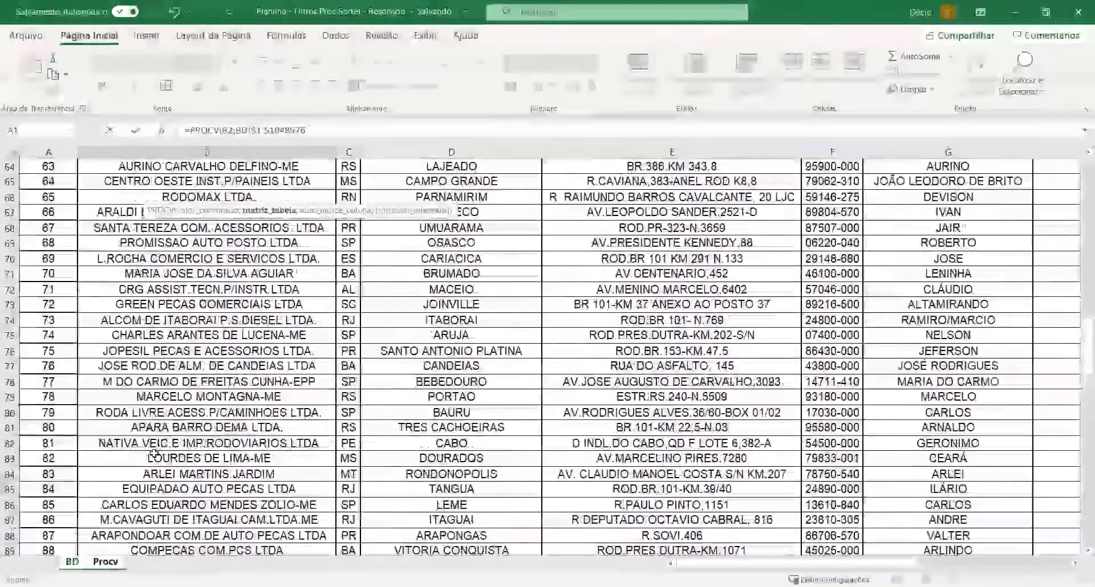
pyautogui.scroll(8, 154, 453)
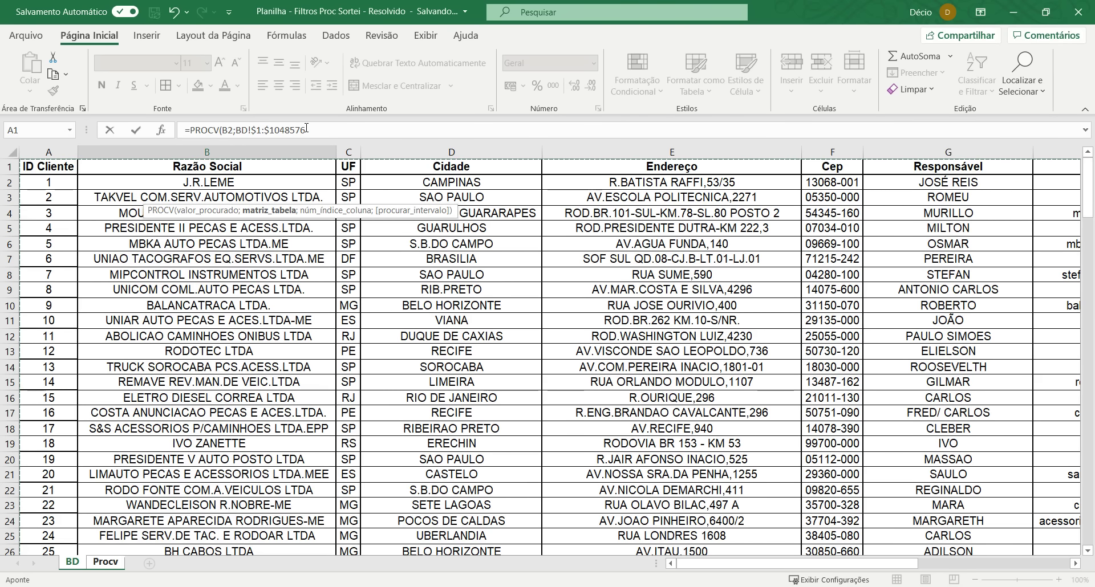
pyautogui.click(111, 566)
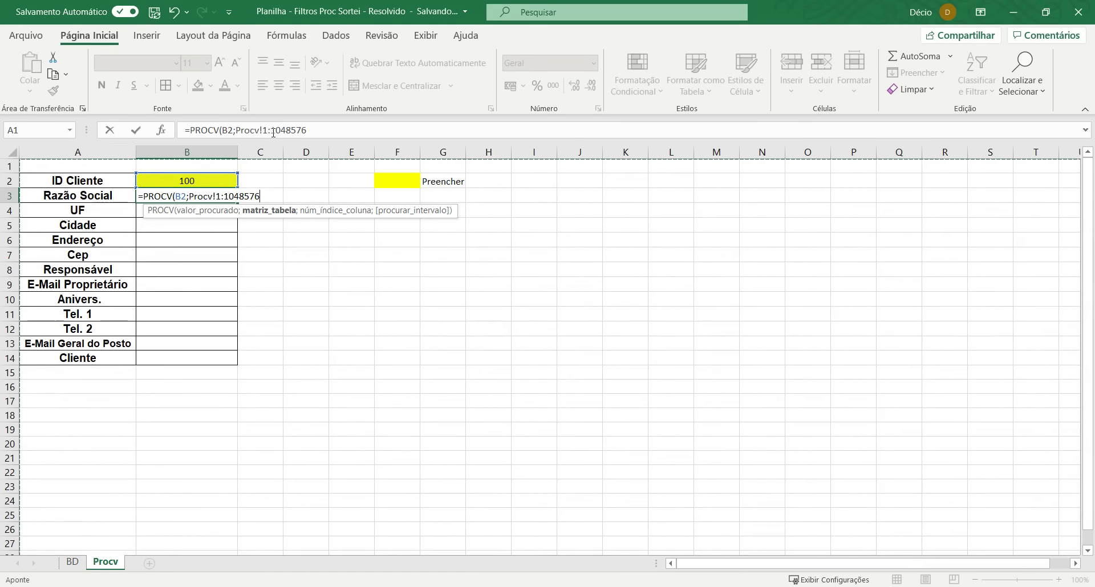
pyautogui.click(72, 562)
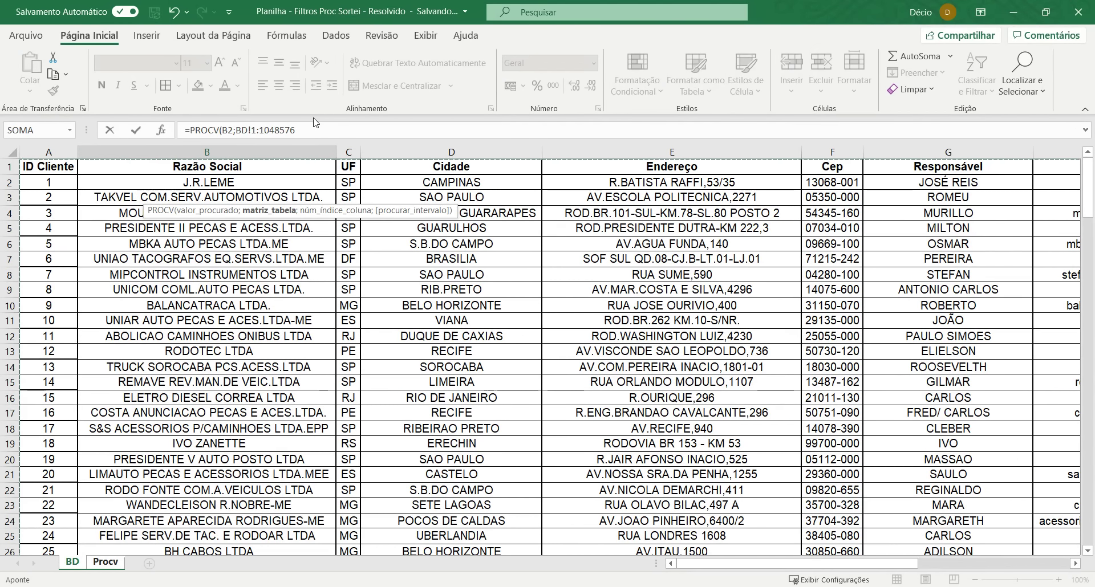
pyautogui.press('F4')
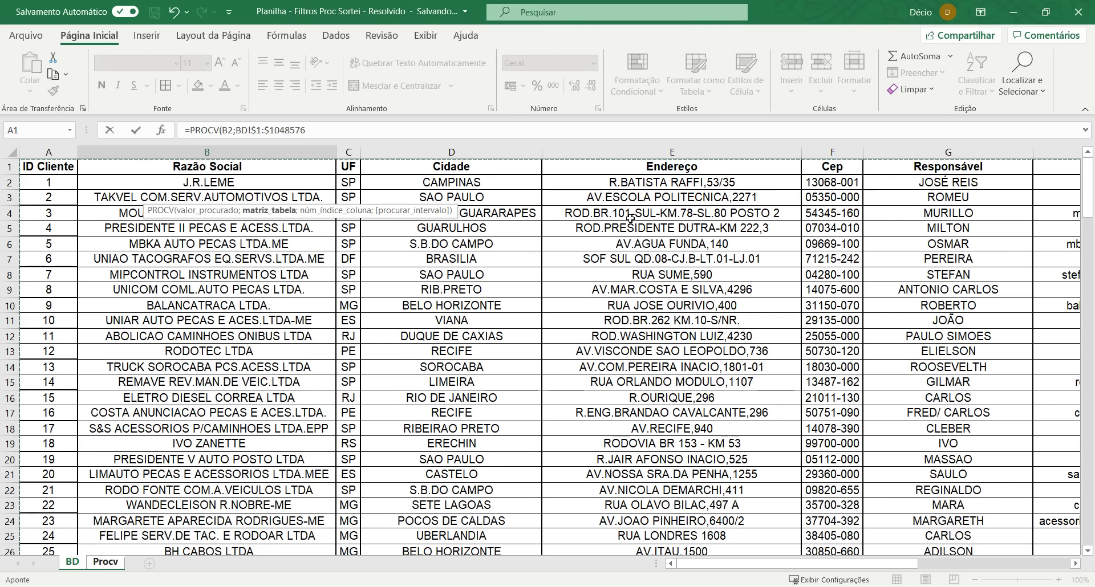
# Step: Set the formula's column index to 2, removing the stray sheet reference from that argument
pyautogui.write(';')
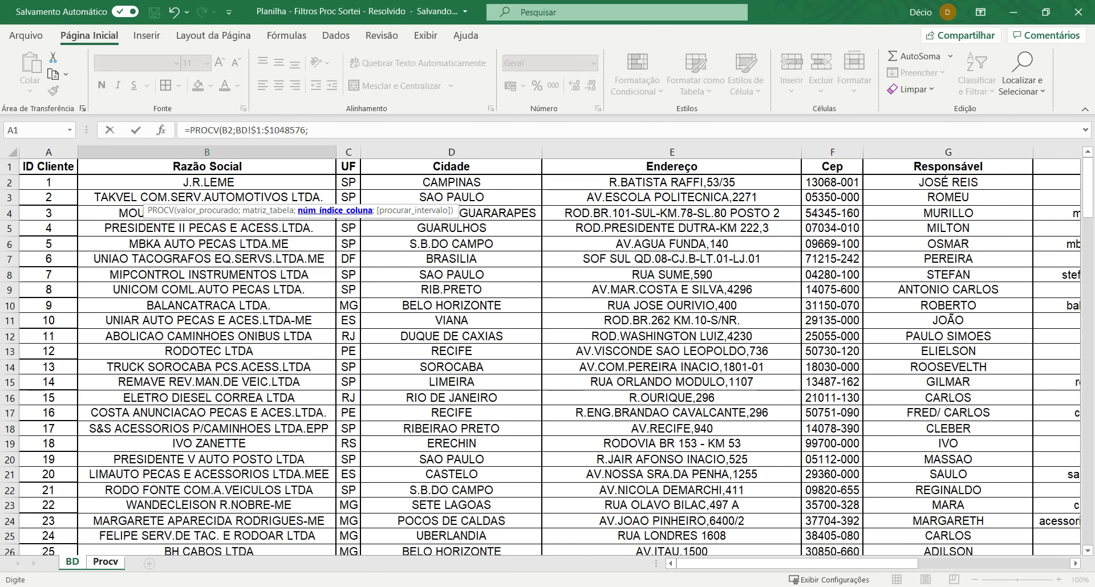
pyautogui.click(105, 562)
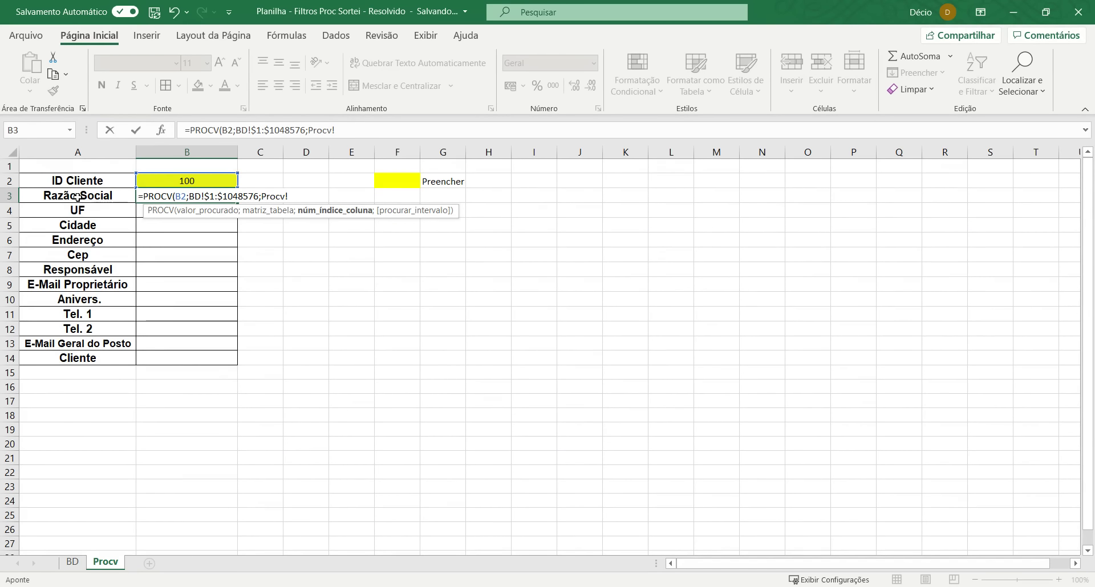
pyautogui.click(73, 564)
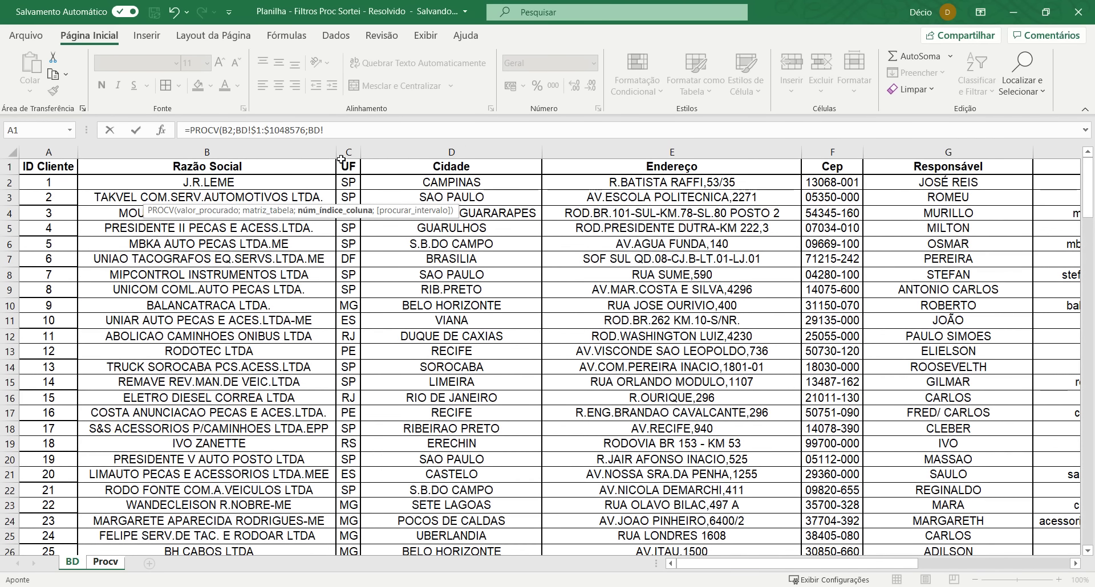
pyautogui.click(343, 132)
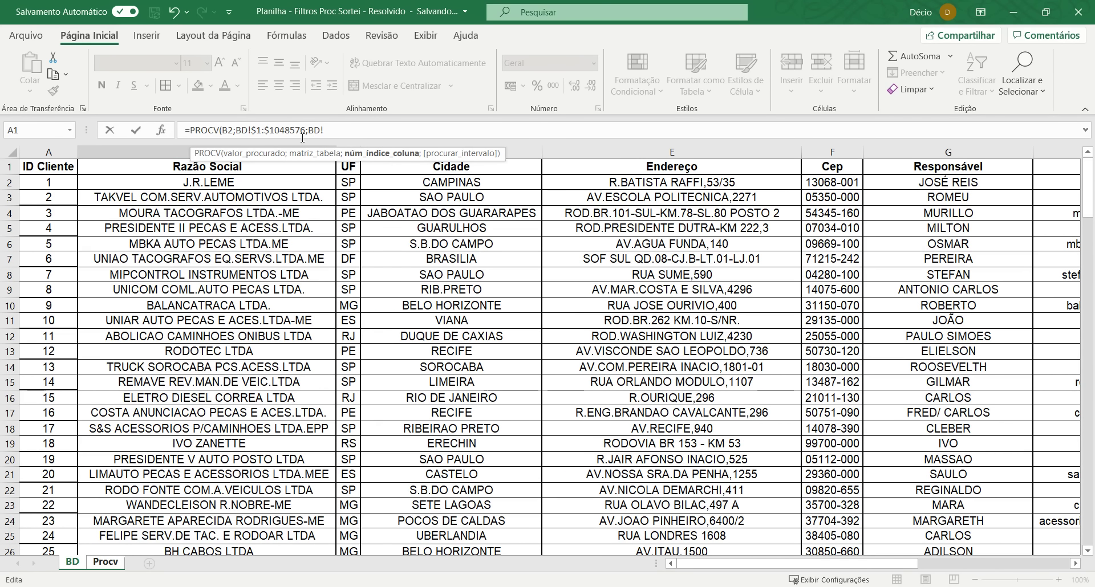
pyautogui.press('BackSpace')
pyautogui.press('BackSpace')
pyautogui.press('BackSpace')
pyautogui.write('2;')
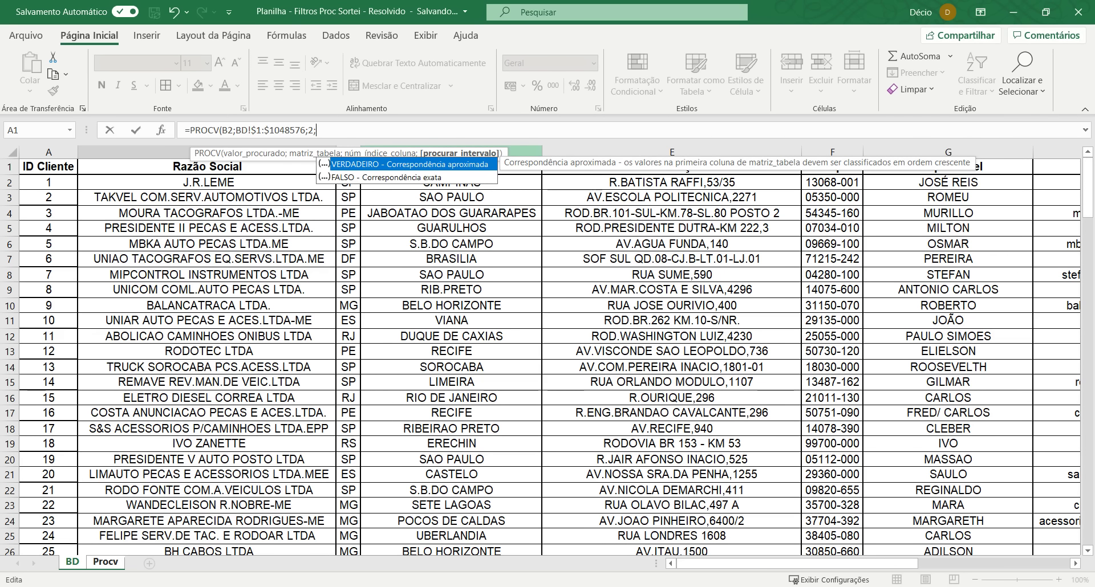
# Step: Complete the PROCV formula with the exact match option FALSO and autofit column B to its contents
pyautogui.press('Down')
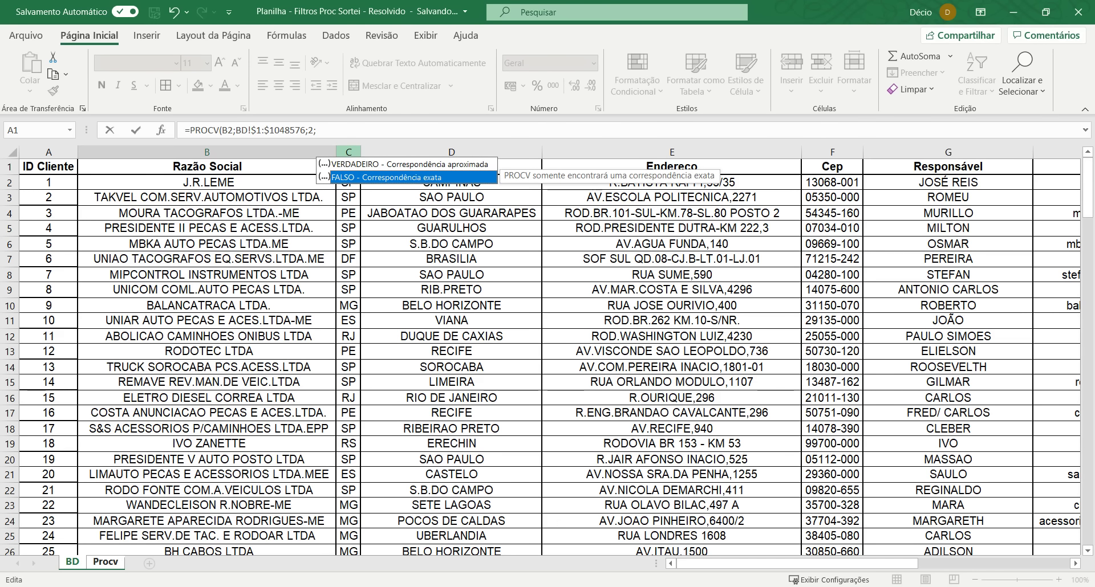
pyautogui.press('Tab')
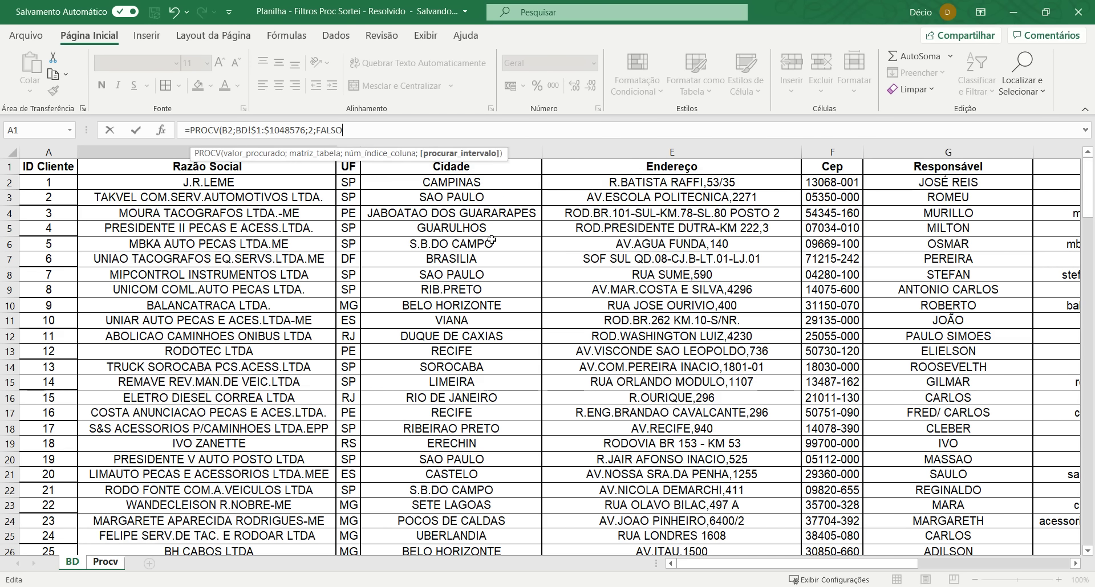
pyautogui.write(')')
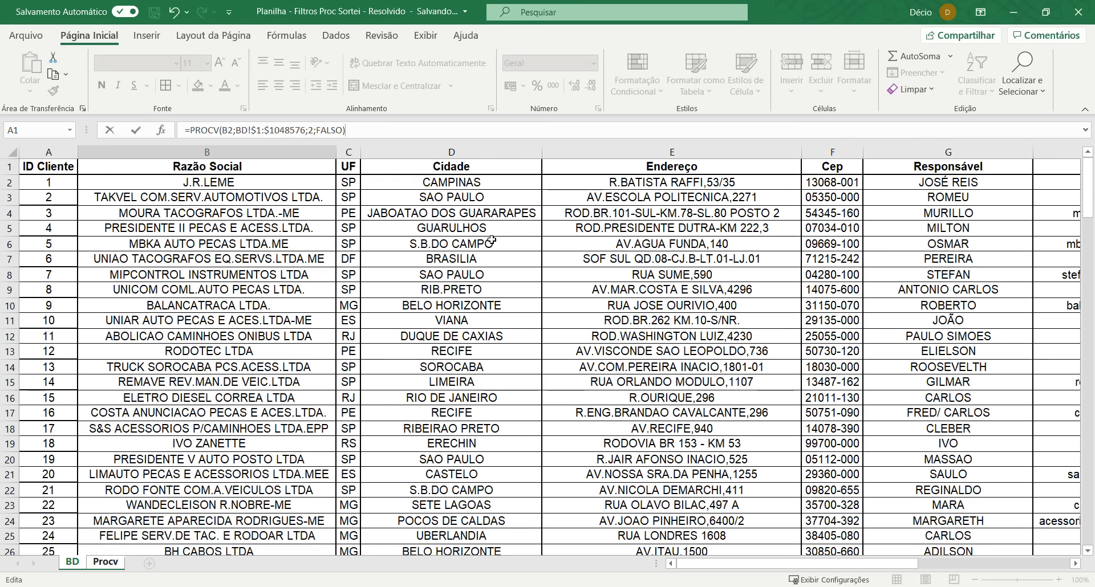
pyautogui.press('Return')
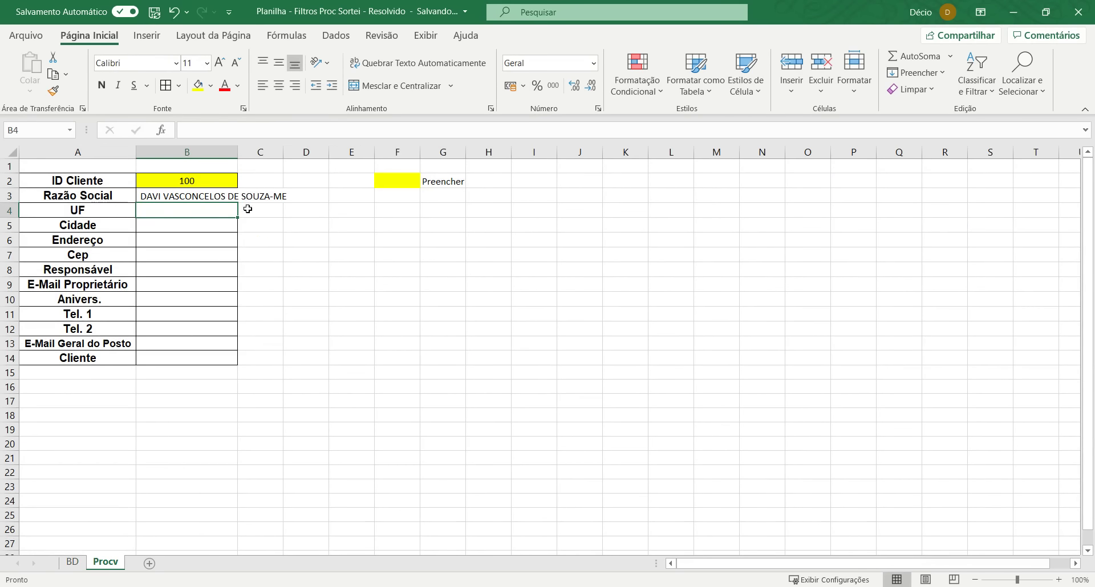
pyautogui.click(234, 196)
pyautogui.doubleClick(237, 151)
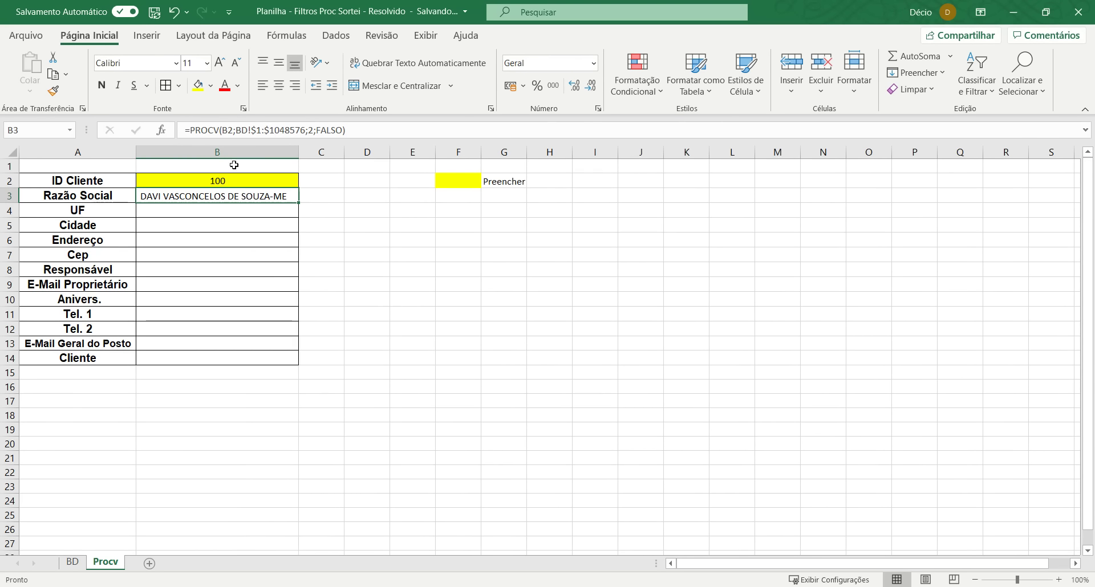
# Step: Test the lookup by entering the first three client IDs of the database one after another in B2
pyautogui.click(227, 184)
pyautogui.write('1')
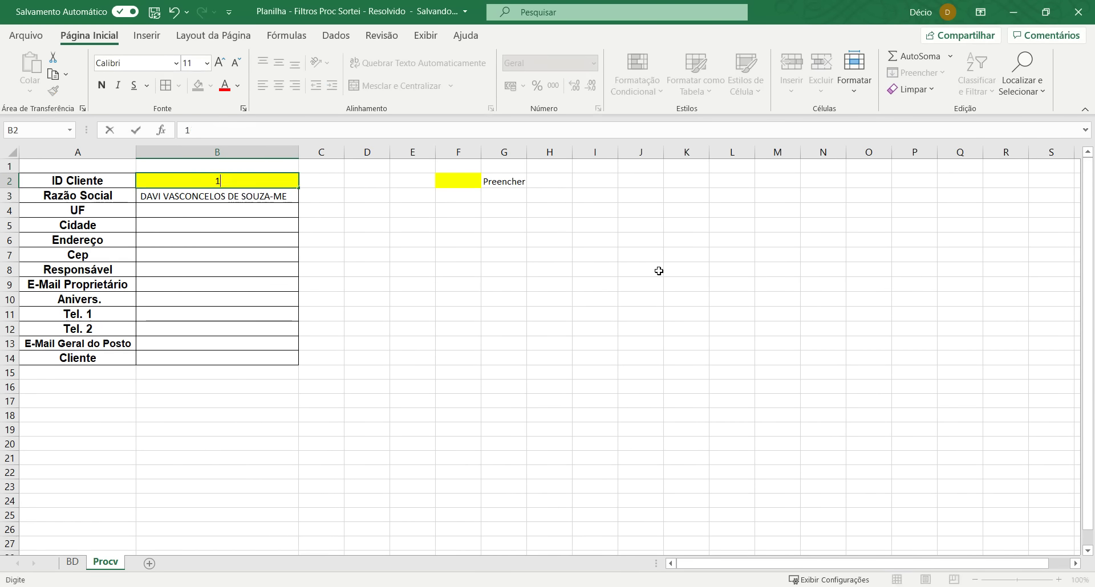
pyautogui.press('Return')
pyautogui.press('Up')
pyautogui.write('2')
pyautogui.press('Return')
pyautogui.press('Up')
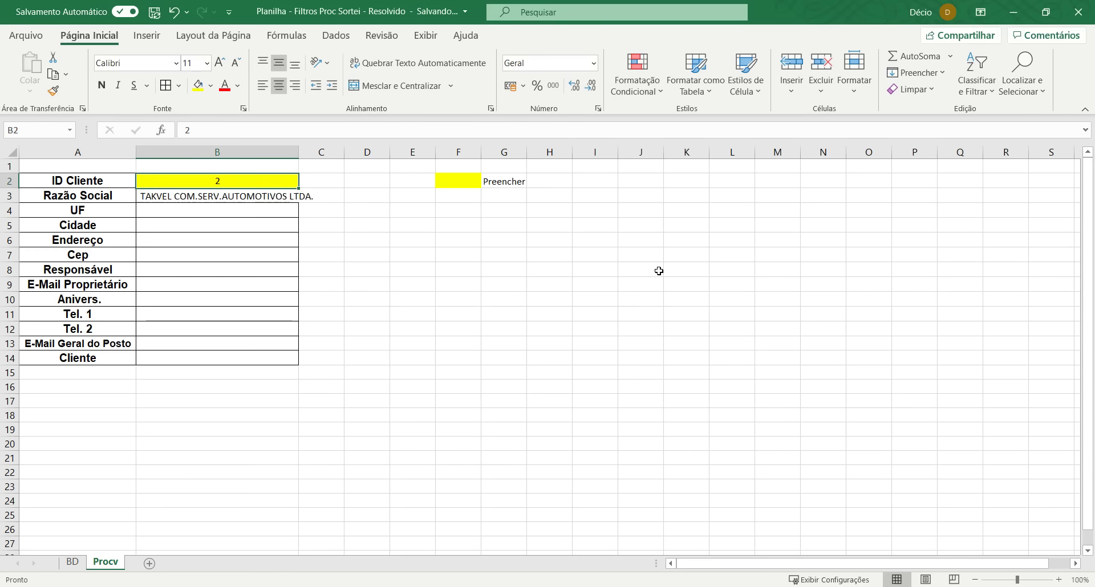
pyautogui.write('3')
pyautogui.press('Return')
# Step: Test B2 with a client ID beyond the end of the database, and set it back to the first client's ID
pyautogui.press('Up')
pyautogui.write('1000')
pyautogui.press('Return')
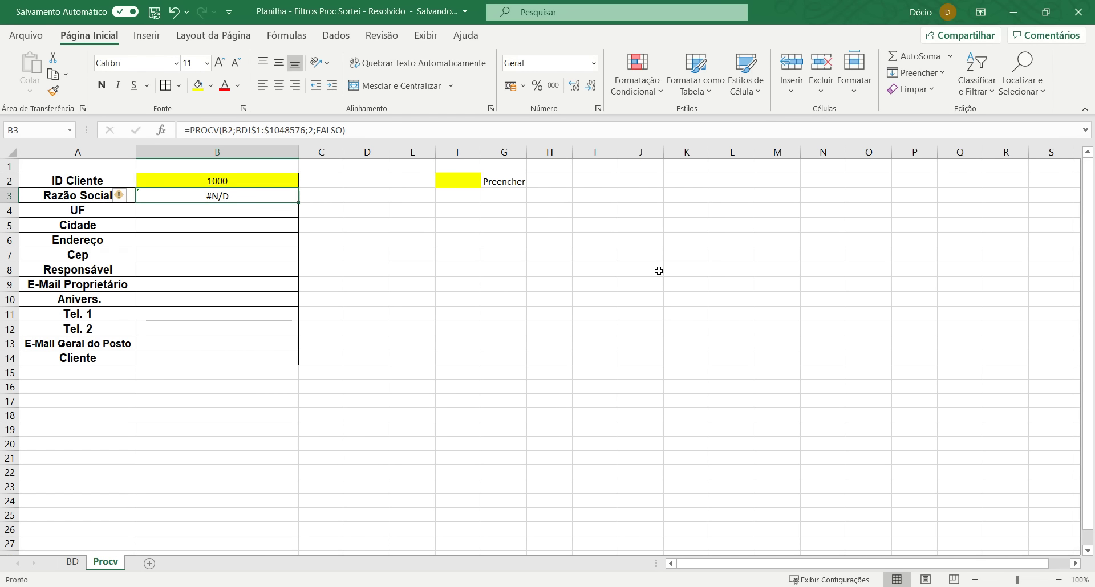
pyautogui.press('Up')
pyautogui.write('1')
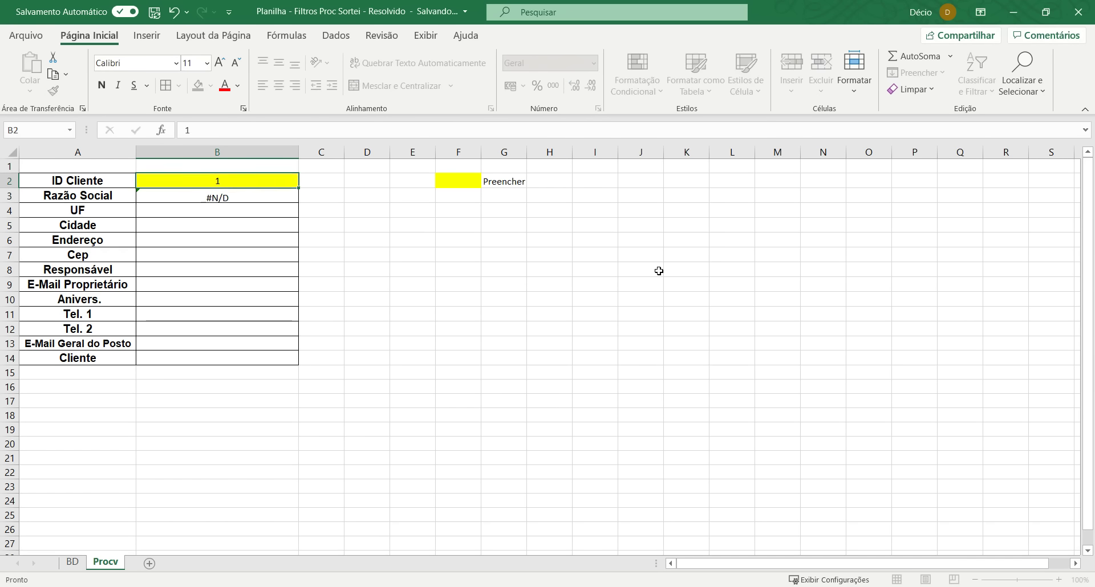
# Step: Confirm client ID 1 in B2 and review the Razão Social lookup formula in B3
pyautogui.press('Return')
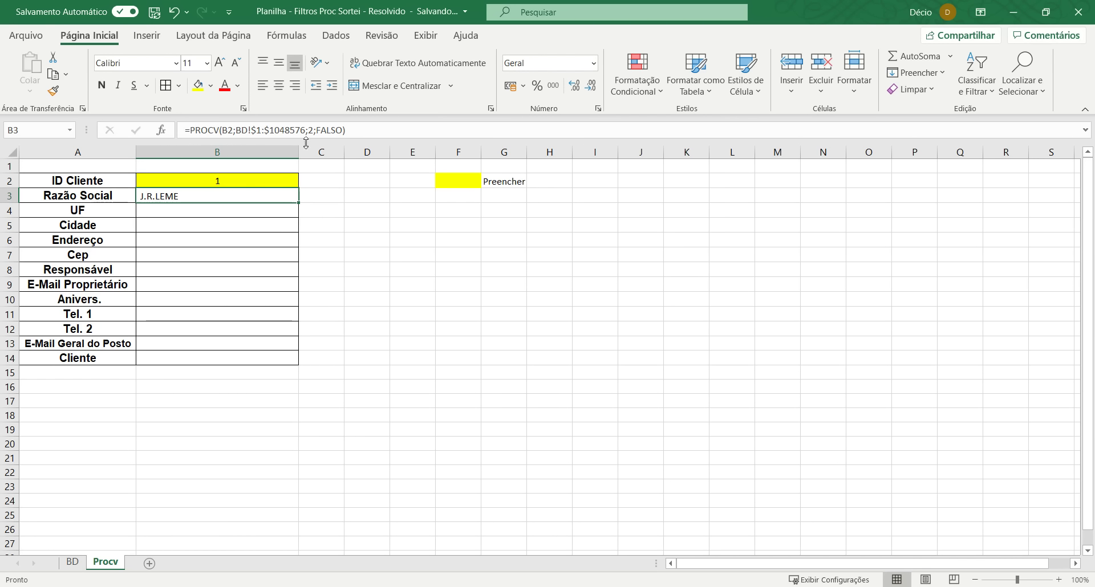
pyautogui.click(246, 183)
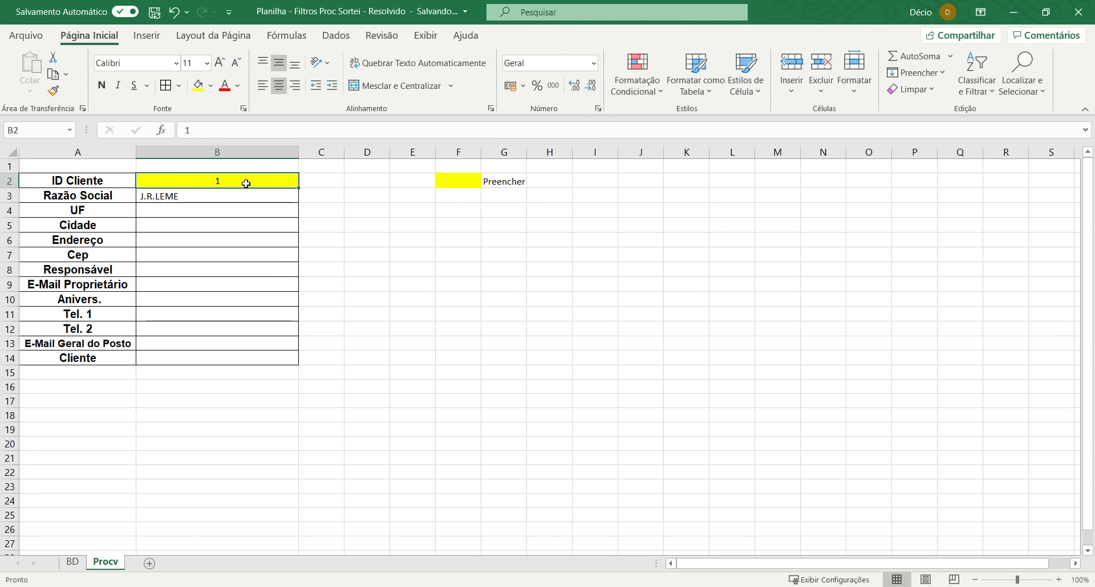
pyautogui.click(241, 194)
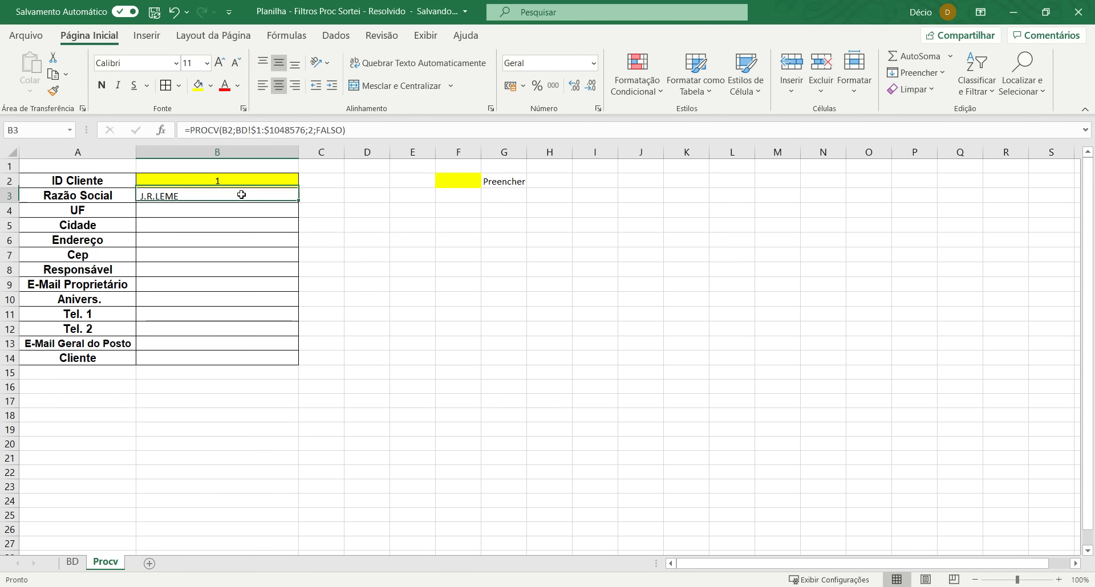
# Step: Start a PROCV formula in the UF cell B4 with B2 as lookup value and the entire BD sheet as absolute table range
pyautogui.click(209, 210)
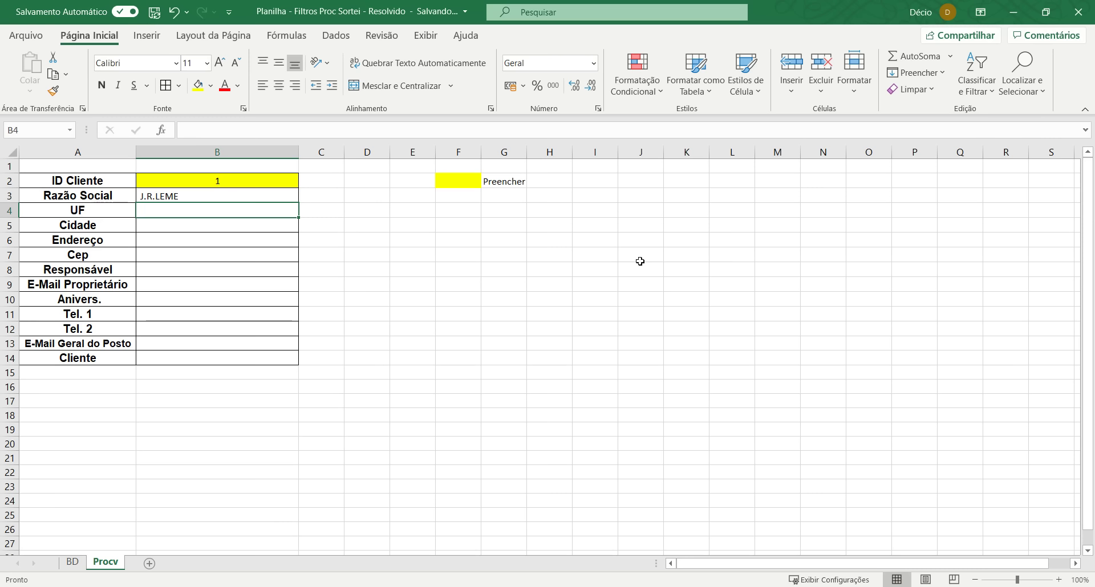
pyautogui.write('=')
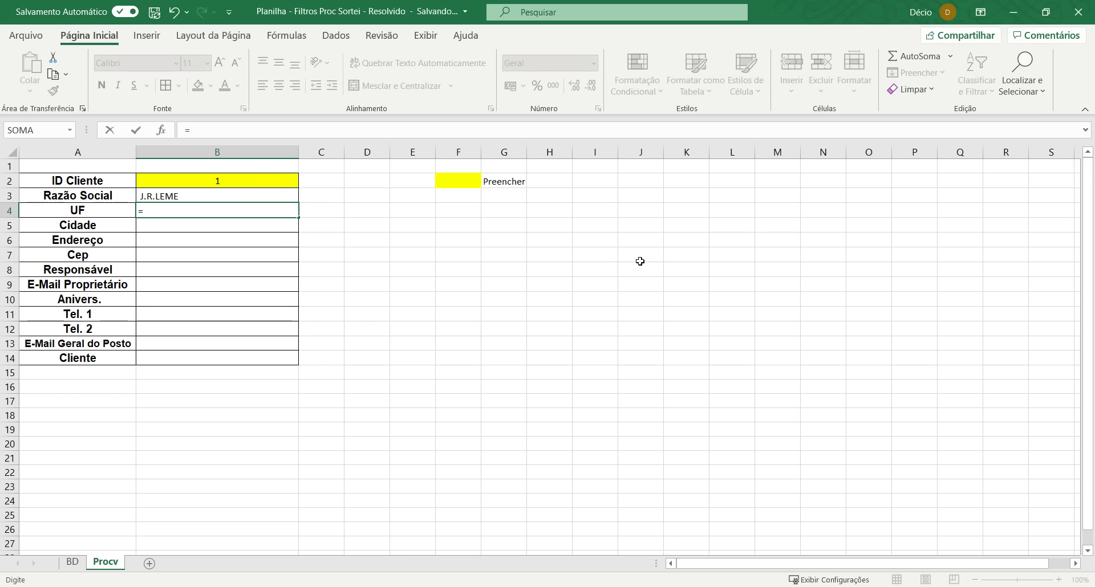
pyautogui.write('procv(')
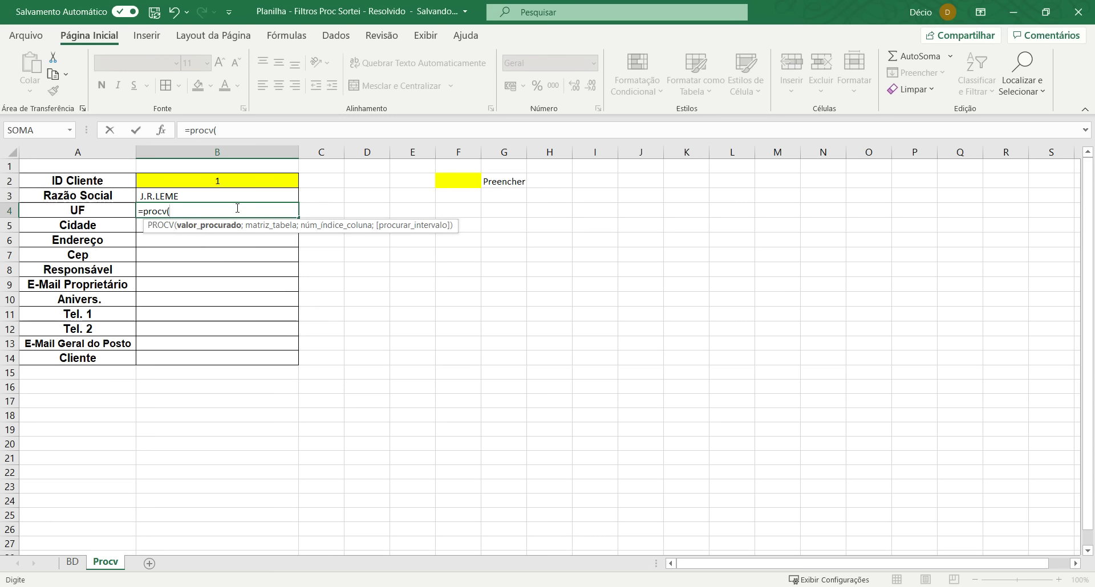
pyautogui.click(218, 182)
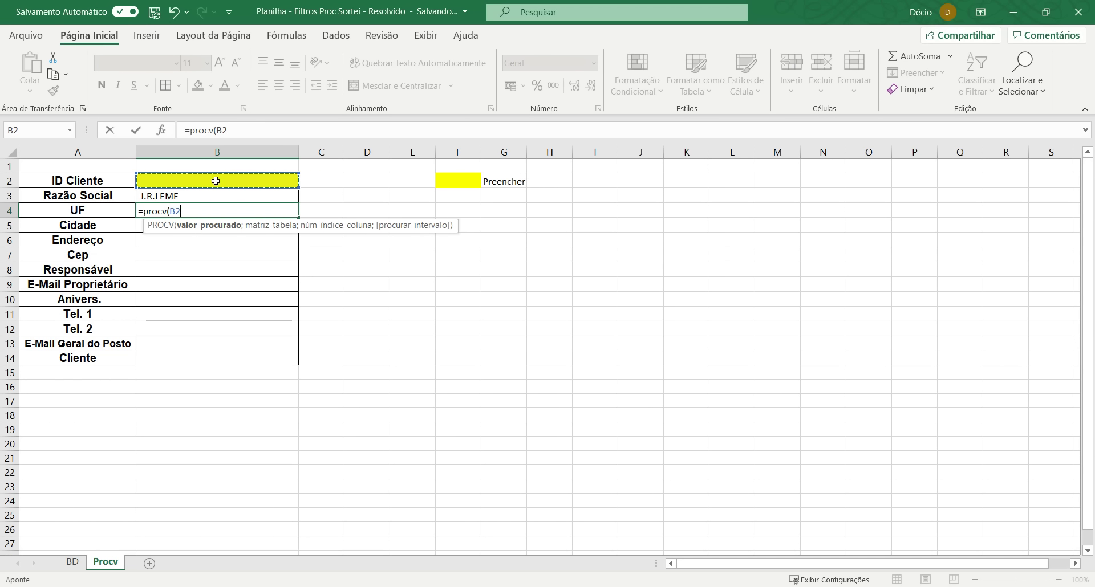
pyautogui.write(';')
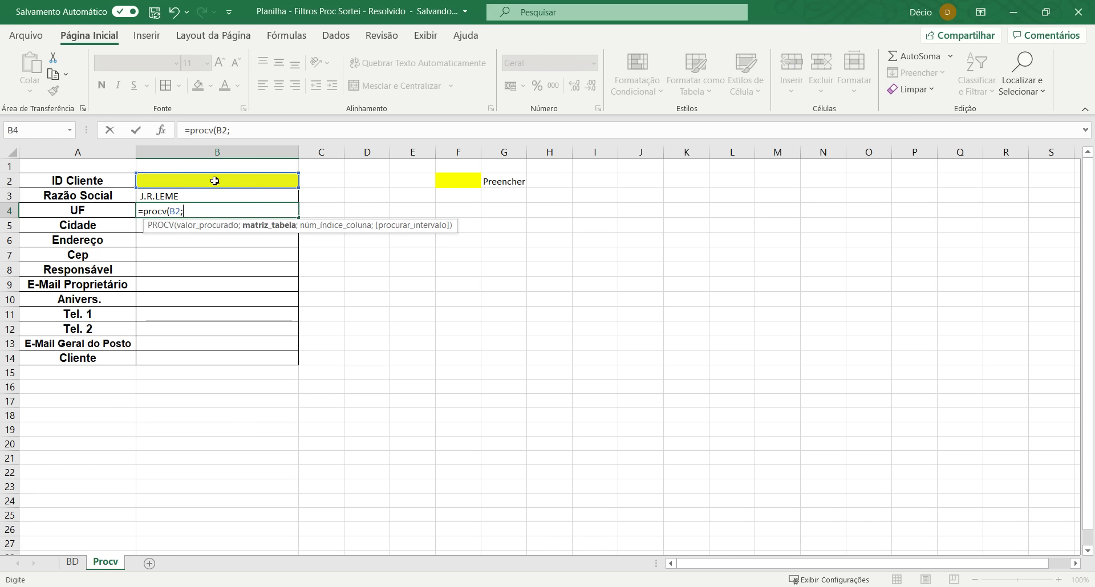
pyautogui.click(71, 563)
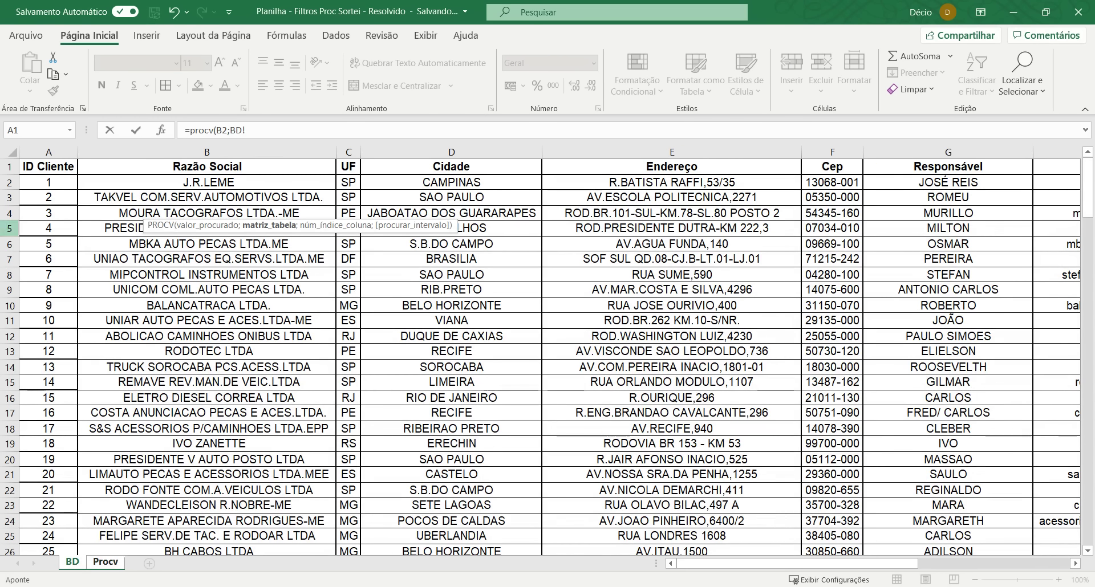
pyautogui.click(17, 155)
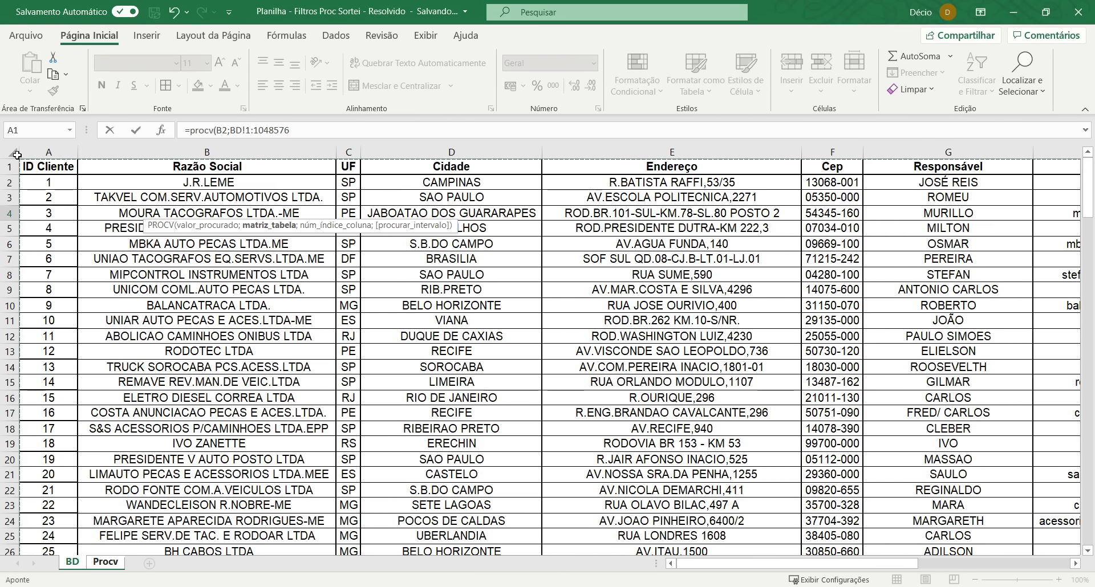
pyautogui.press('F4')
pyautogui.write(';')
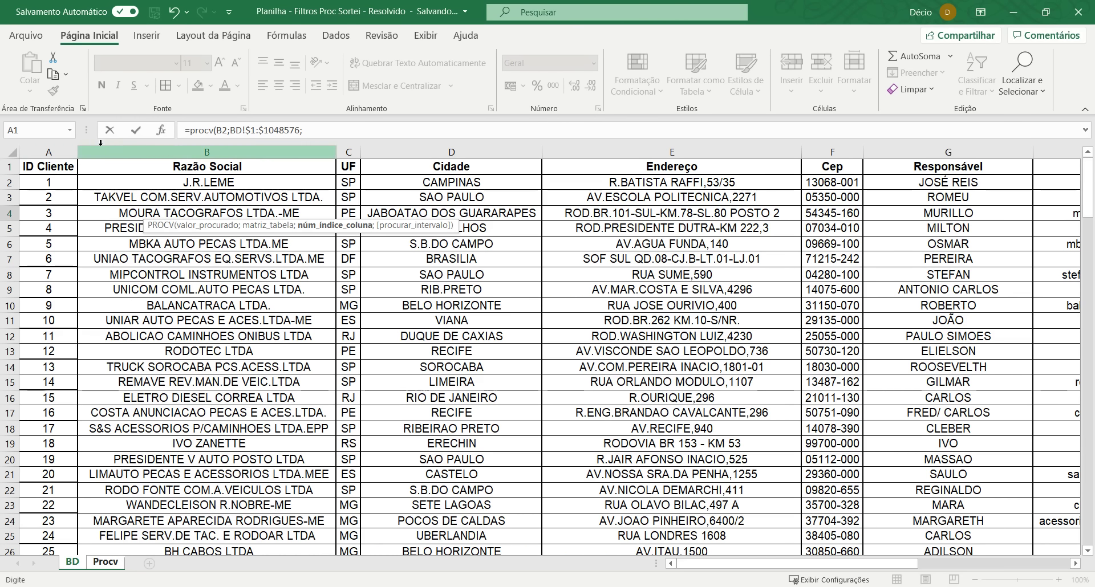
# Step: Complete the UF formula with column index 3 and the exact match option FALSO
pyautogui.write('3')
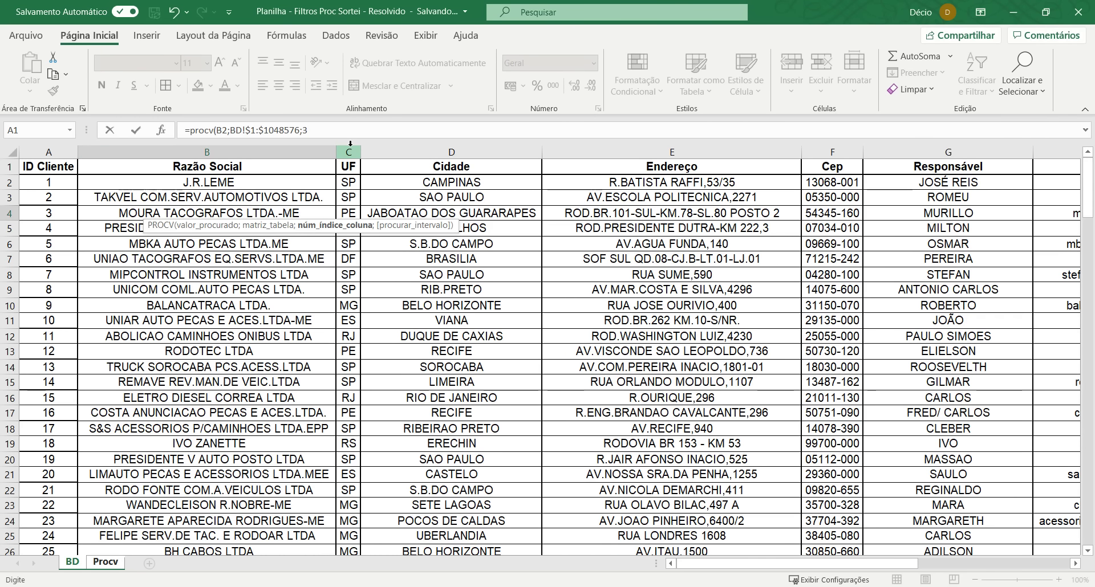
pyautogui.write(';')
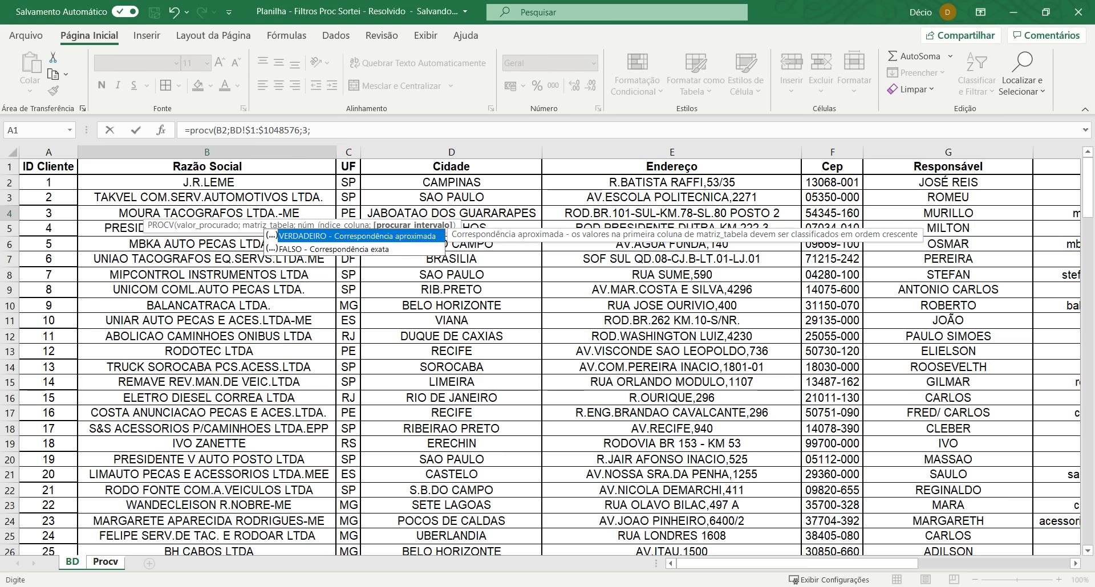
pyautogui.doubleClick(359, 249)
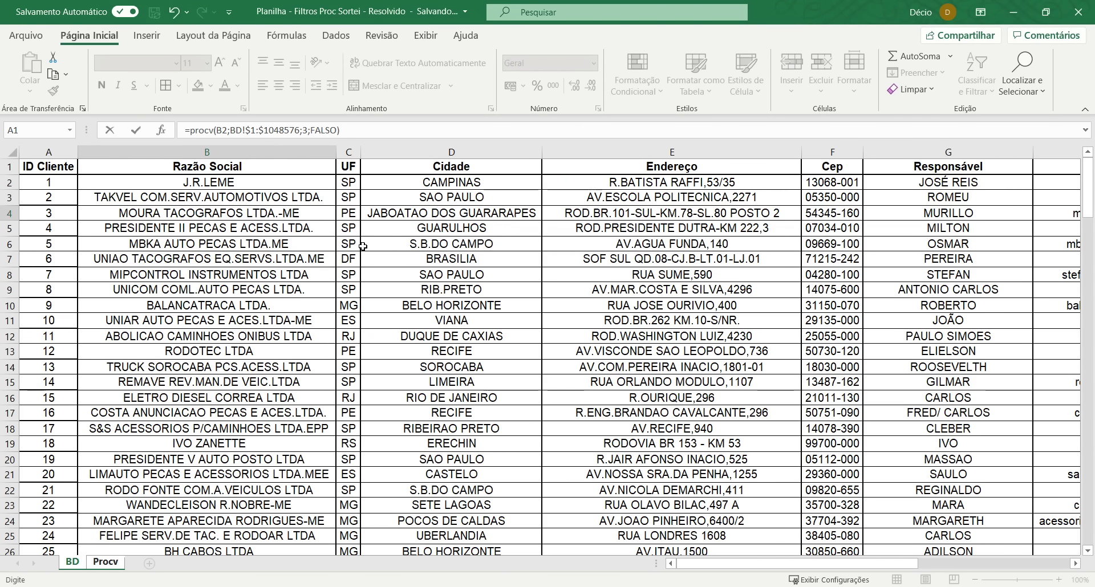
pyautogui.press('Return')
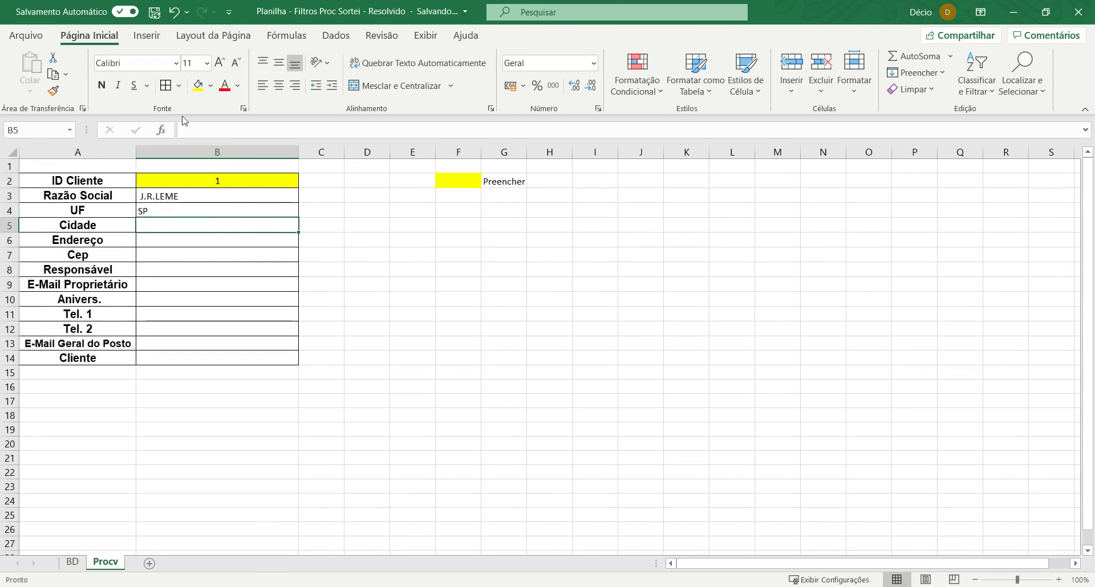
# Step: Compare the PROCV formulas of Razão Social and UF in B3 and B4 and their reference to B2
pyautogui.moveTo(221, 196); pyautogui.dragTo(285, 206)
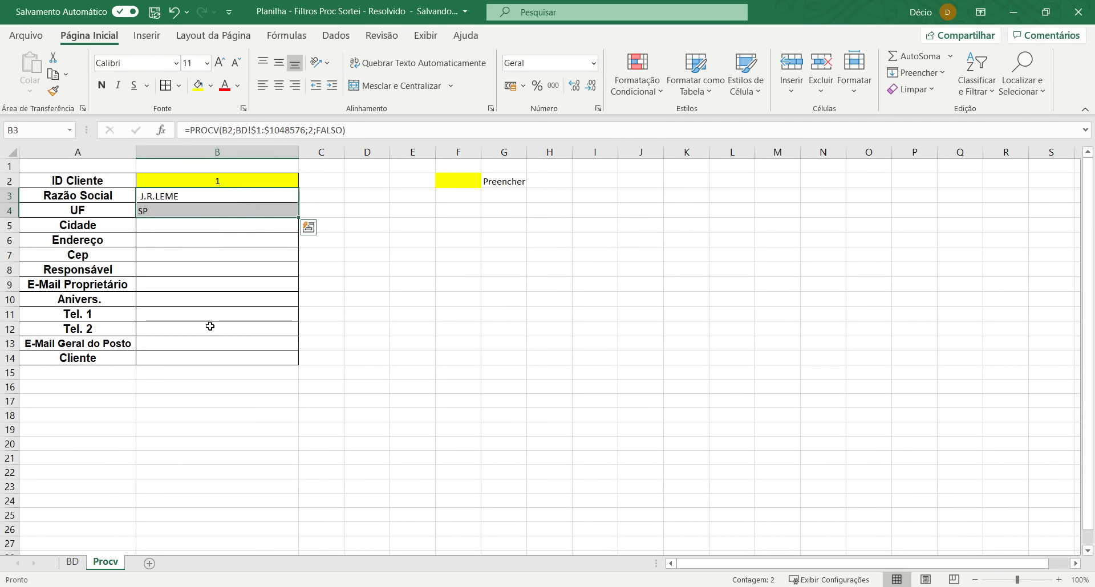
pyautogui.click(195, 362)
pyautogui.click(213, 224)
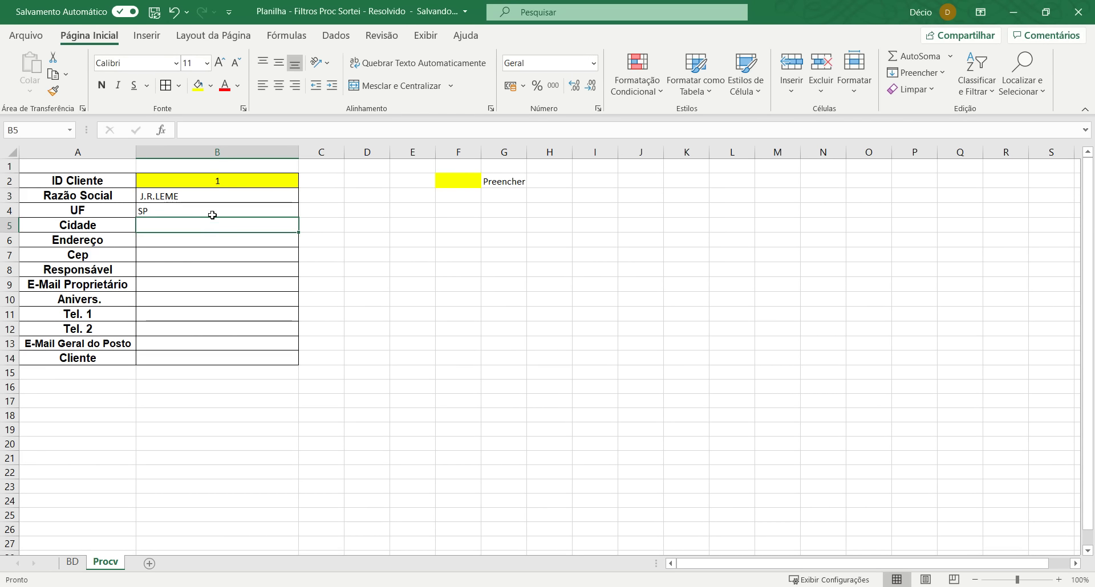
pyautogui.click(214, 208)
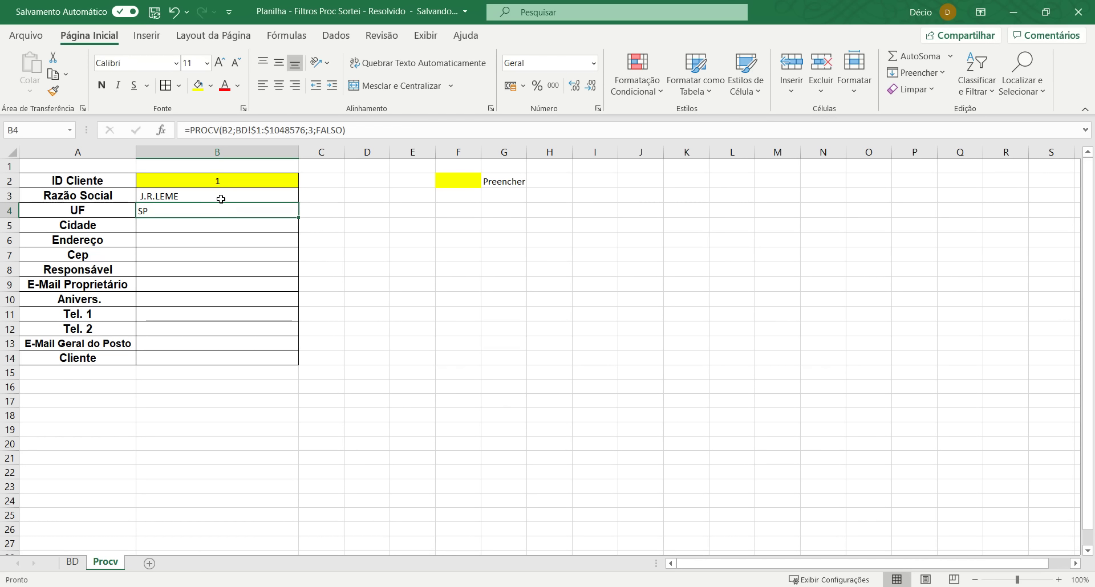
pyautogui.click(239, 230)
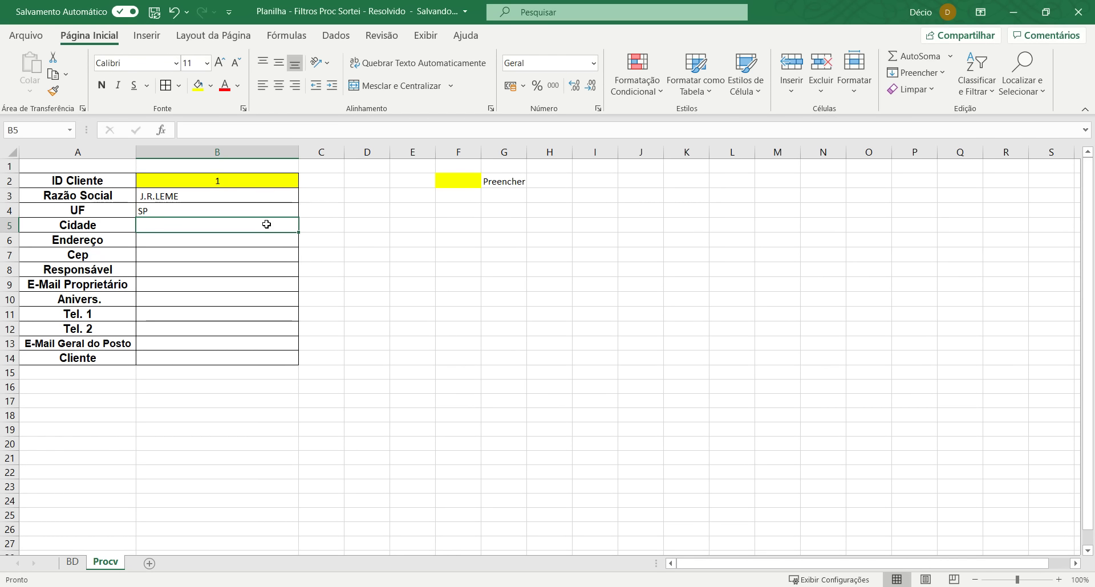
pyautogui.click(195, 197)
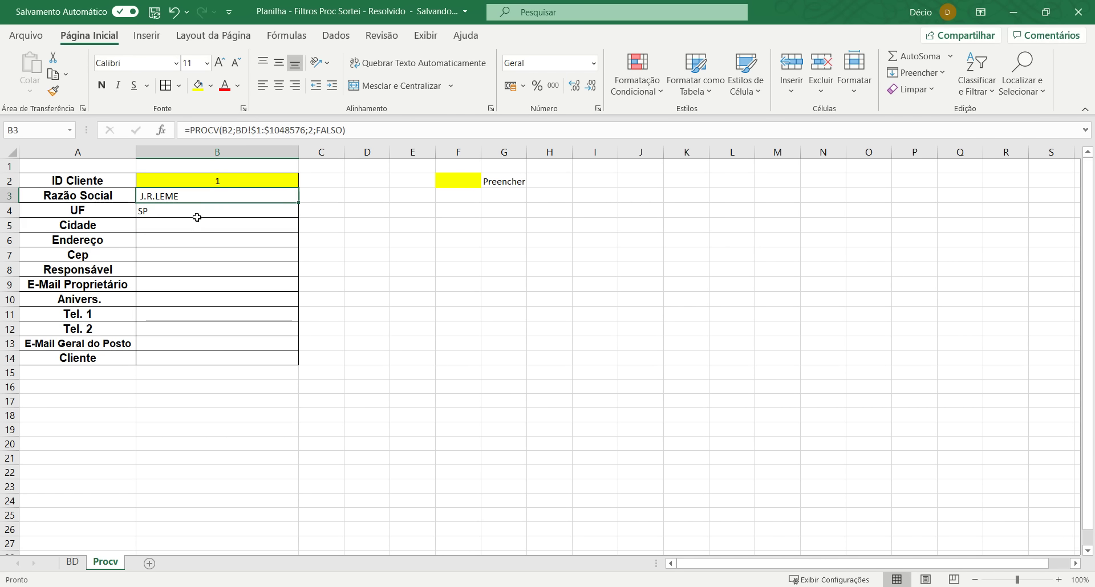
pyautogui.click(220, 179)
pyautogui.click(219, 207)
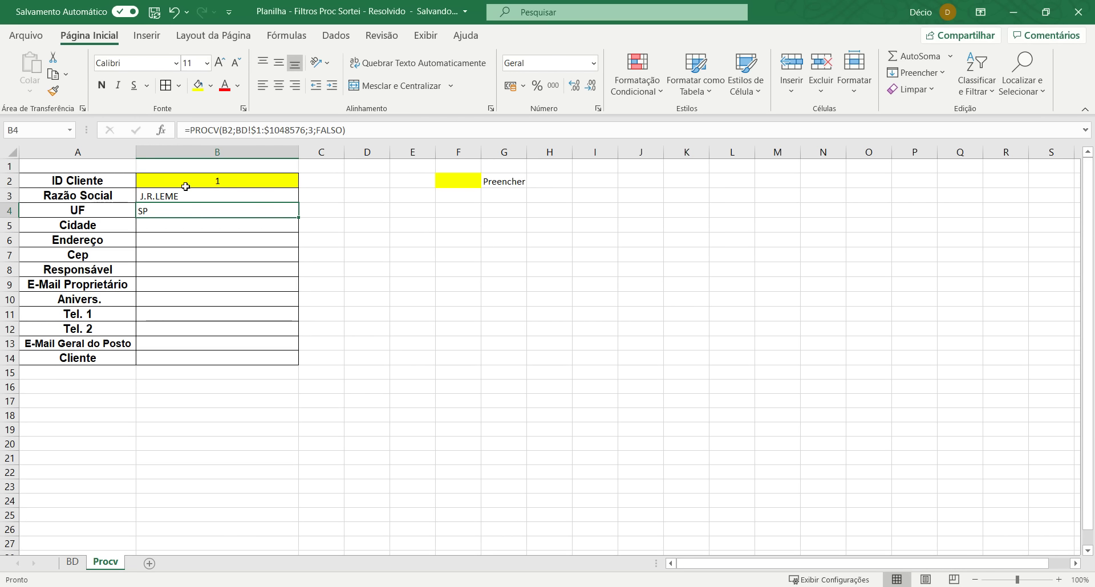
pyautogui.click(367, 133)
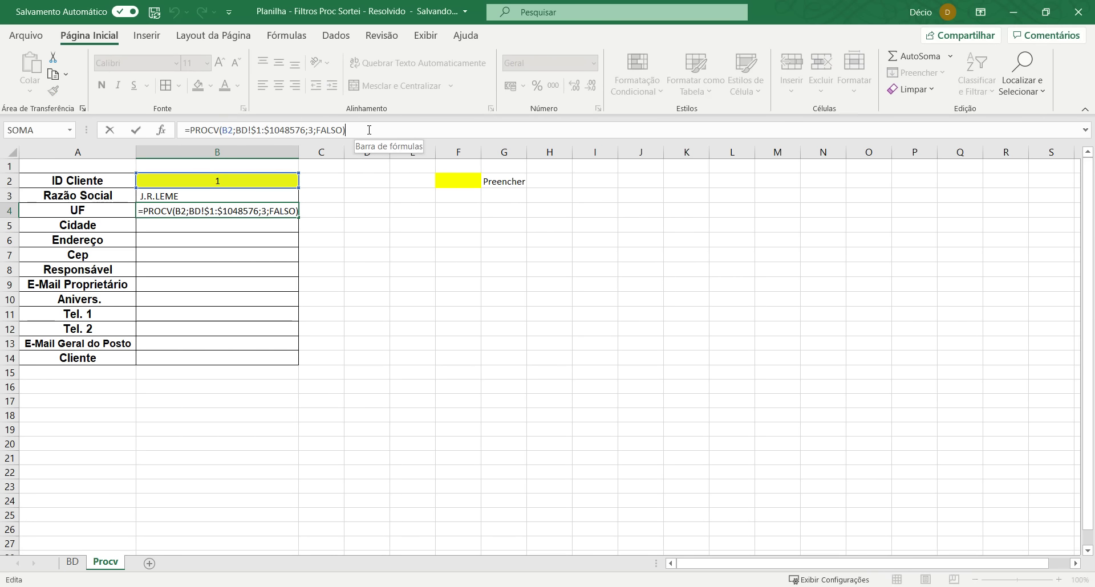
pyautogui.press('Escape')
pyautogui.doubleClick(228, 212)
pyautogui.press('Escape')
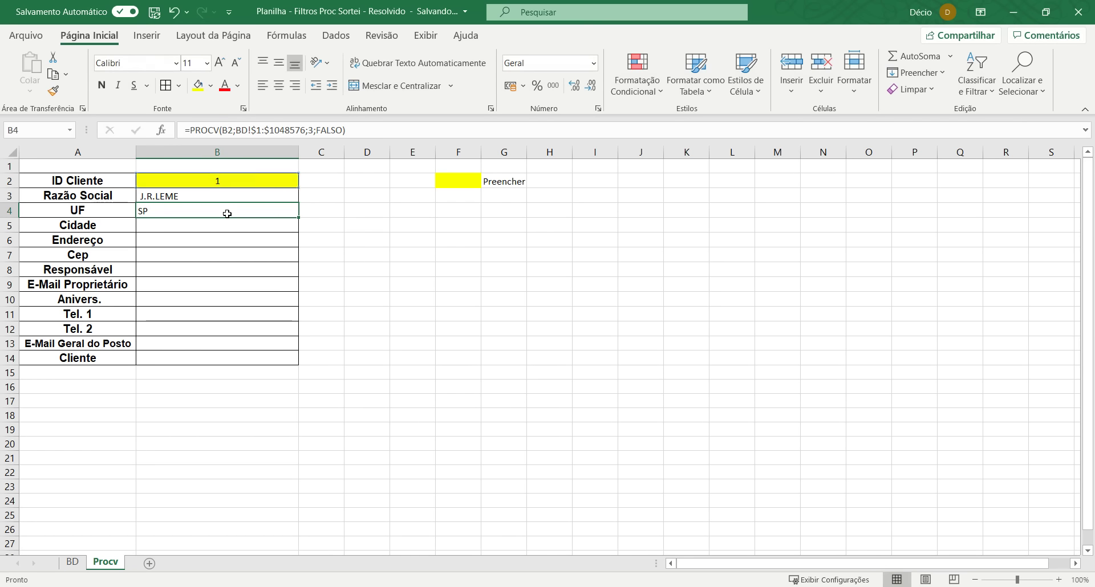
# Step: Make the lookup value absolute as $B$2 in the UF formula and fill the formula down from B4 to B14
pyautogui.doubleClick(227, 214)
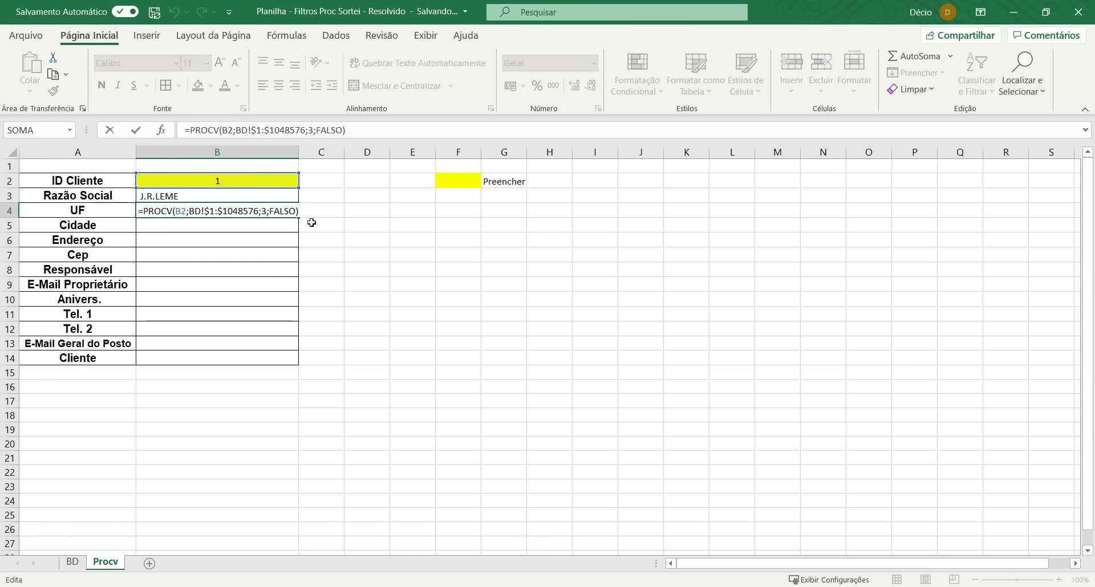
pyautogui.click(181, 212)
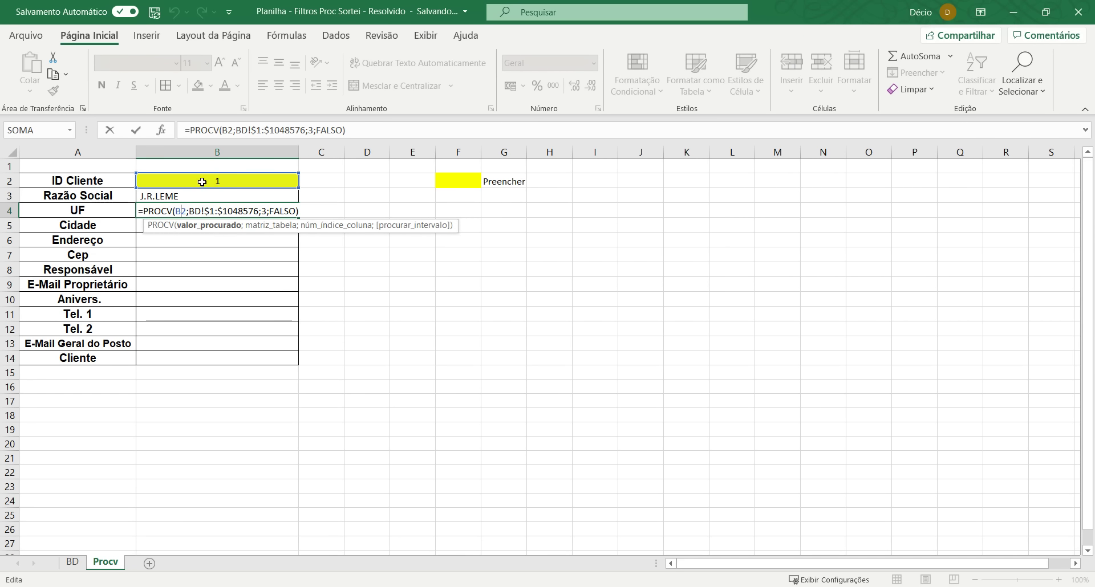
pyautogui.press('F4')
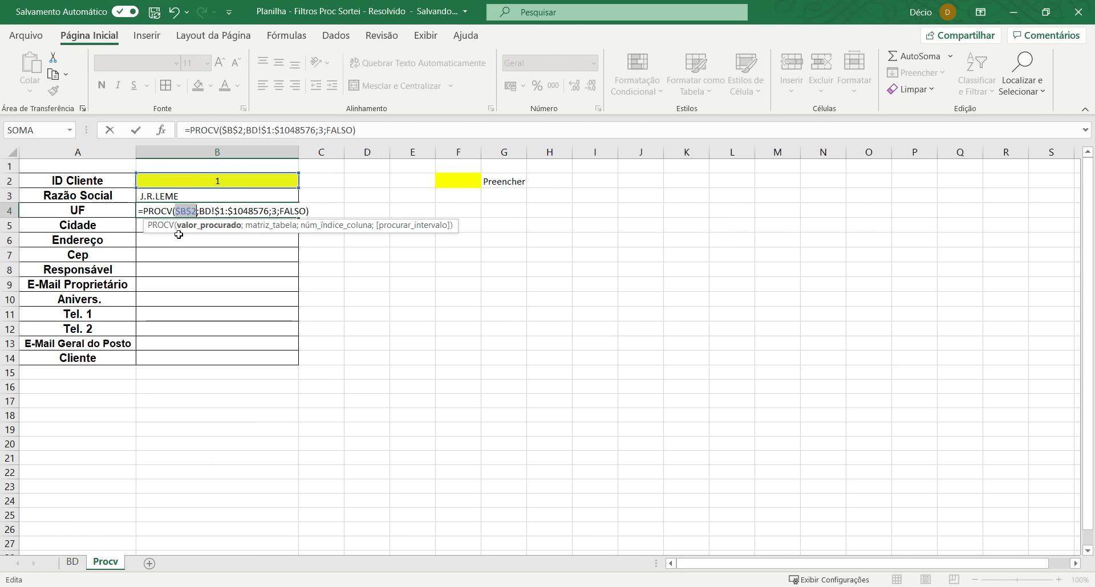
pyautogui.press('Return')
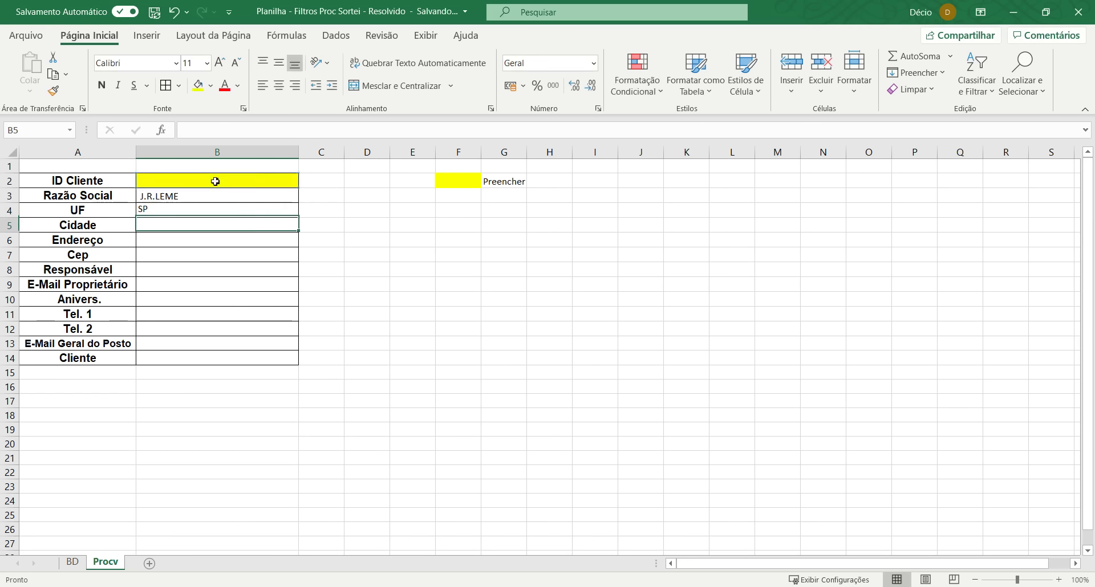
pyautogui.click(228, 210)
pyautogui.moveTo(299, 219); pyautogui.dragTo(298, 363)
pyautogui.click(187, 224)
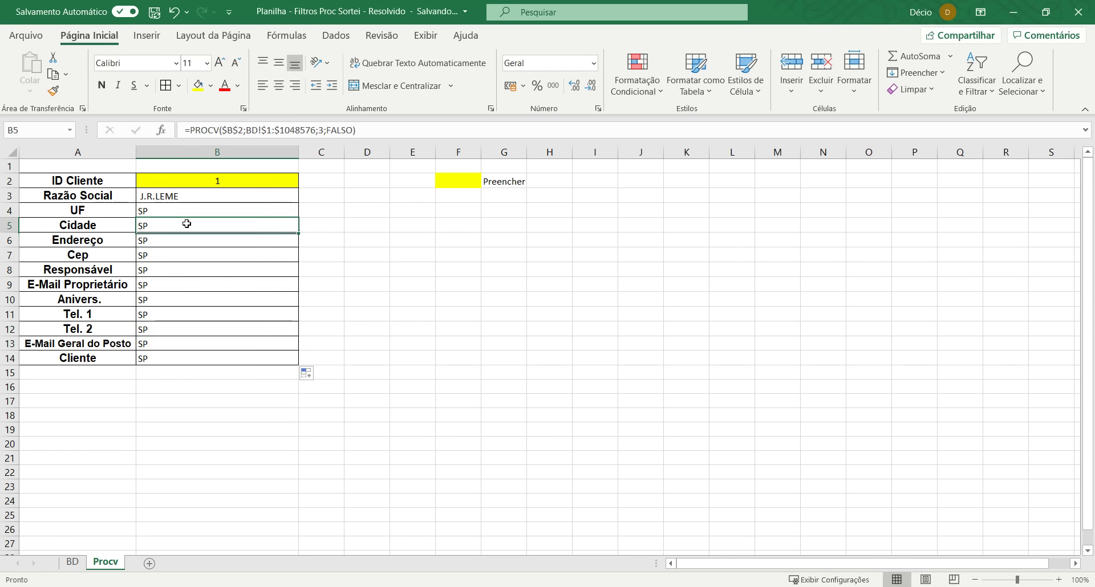
pyautogui.click(322, 130)
pyautogui.press('Return')
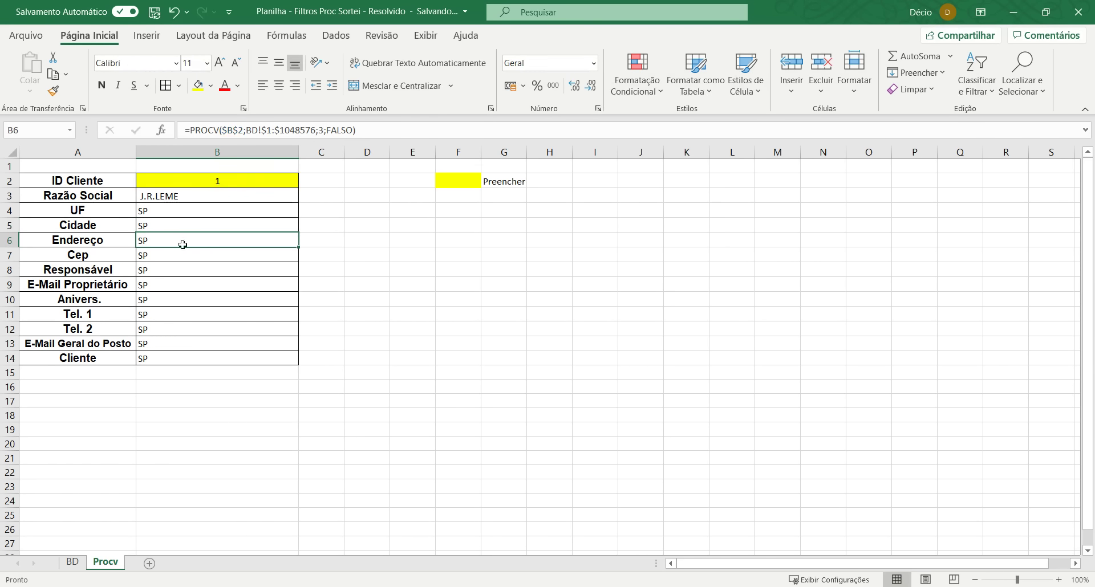
# Step: Set the column index of the Endereço formula in B6 to 4
pyautogui.doubleClick(187, 239)
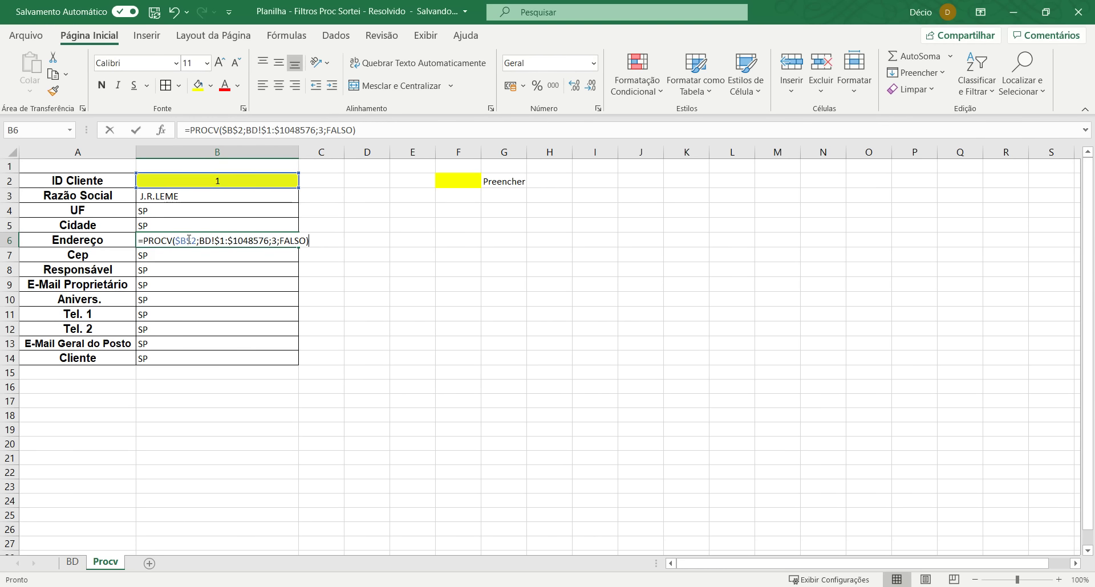
pyautogui.click(276, 241)
pyautogui.press('BackSpace')
pyautogui.write('4')
pyautogui.press('Return')
# Step: Set the column index of the Cep formula in B7 to 5
pyautogui.doubleClick(230, 255)
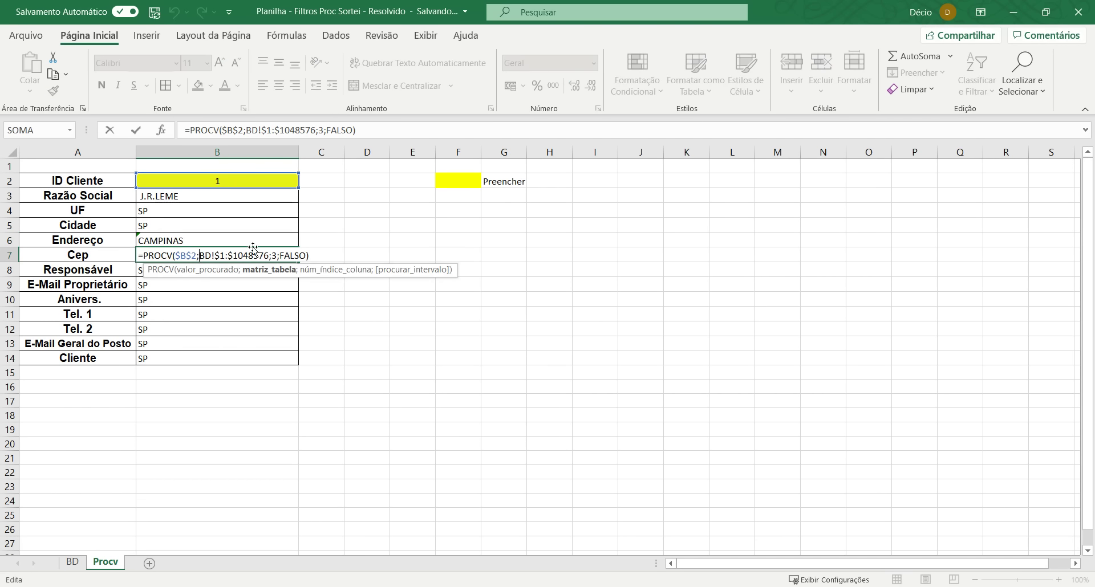
pyautogui.click(275, 255)
pyautogui.press('BackSpace')
pyautogui.write('5')
pyautogui.press('Return')
pyautogui.click(219, 255)
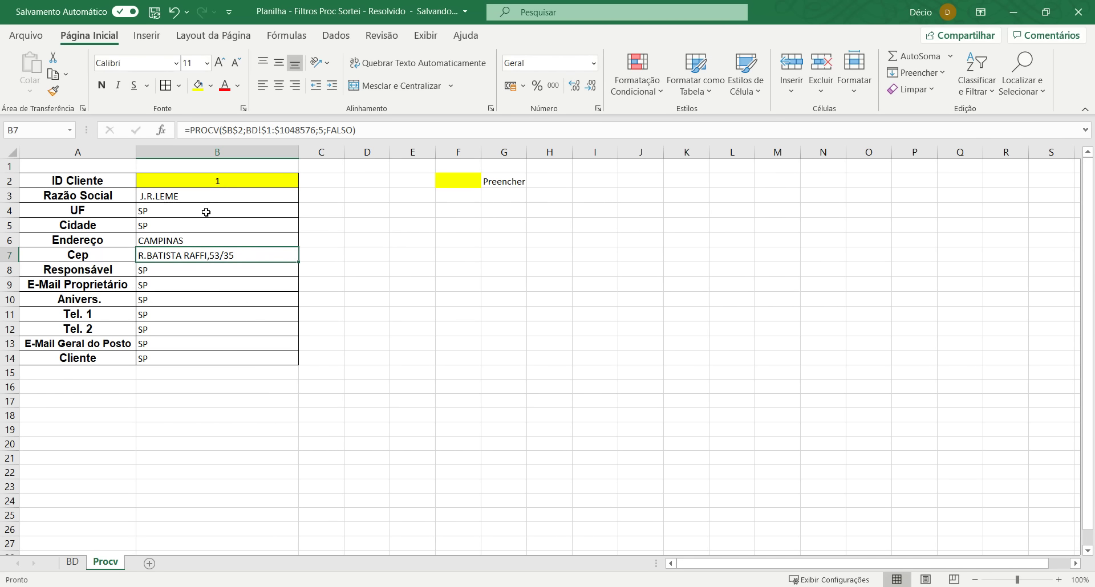
# Step: Set the column index of the Cidade formula in B5 to 4
pyautogui.doubleClick(183, 228)
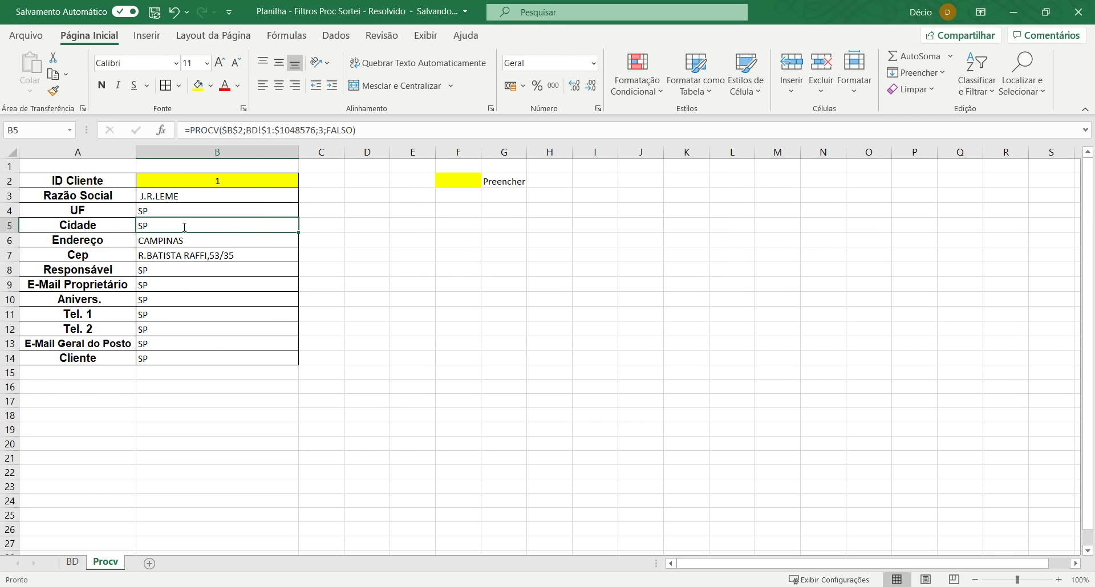
pyautogui.click(276, 225)
pyautogui.press('BackSpace')
pyautogui.write('48576;4;FALSO)')
# Step: Set the column index of the Endereço formula in B6 to 5
pyautogui.click(217, 239)
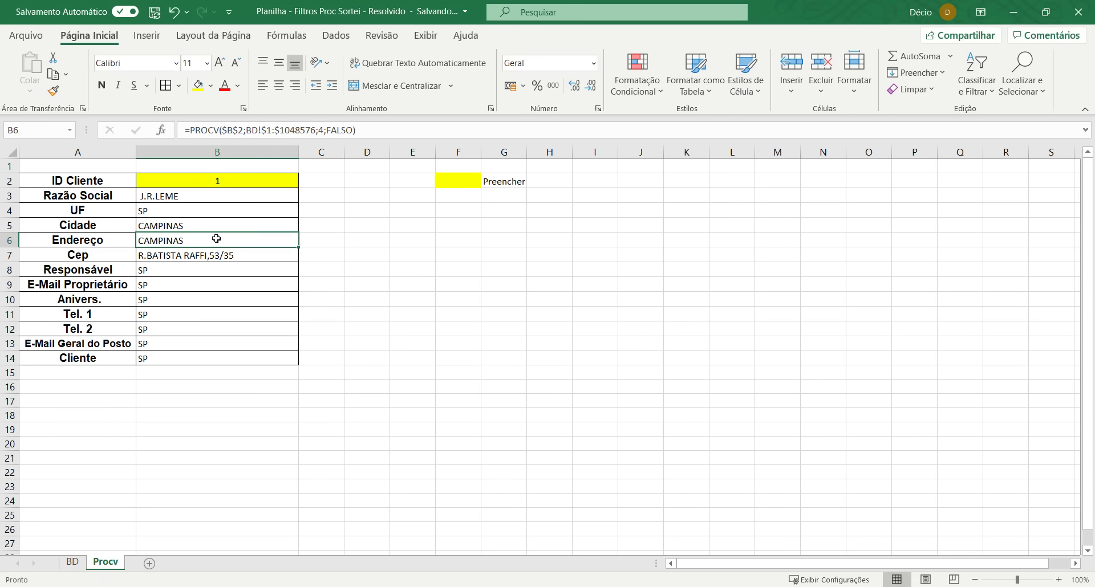
pyautogui.click(321, 130)
pyautogui.press('BackSpace')
pyautogui.write('5')
pyautogui.press('Return')
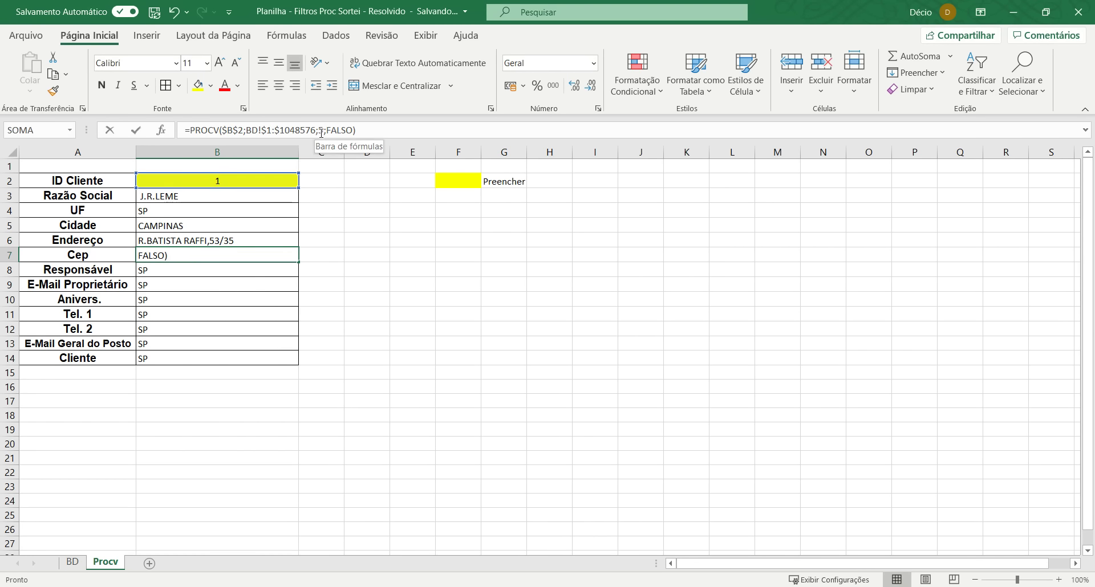
# Step: Set the column index of the Cep formula in B7 to 6
pyautogui.doubleClick(321, 130)
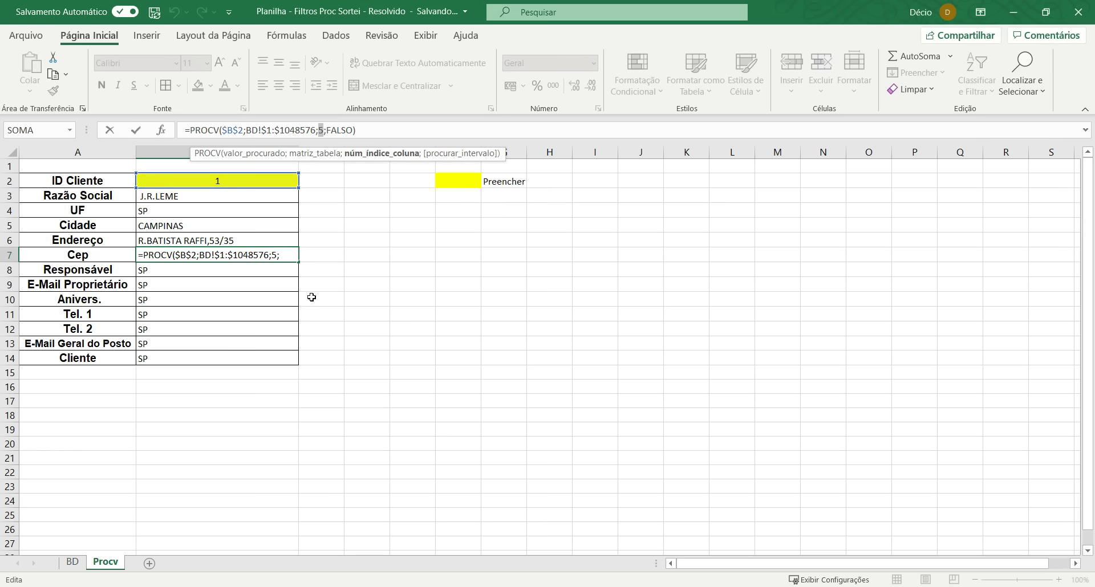
pyautogui.write('6')
pyautogui.press('Return')
pyautogui.click(271, 256)
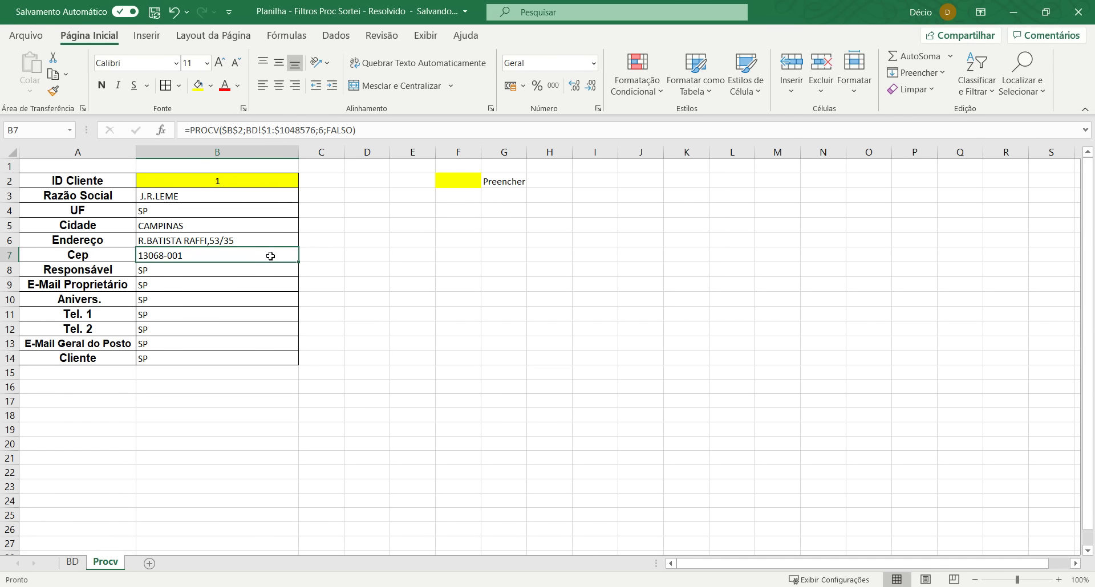
pyautogui.click(347, 219)
pyautogui.click(282, 253)
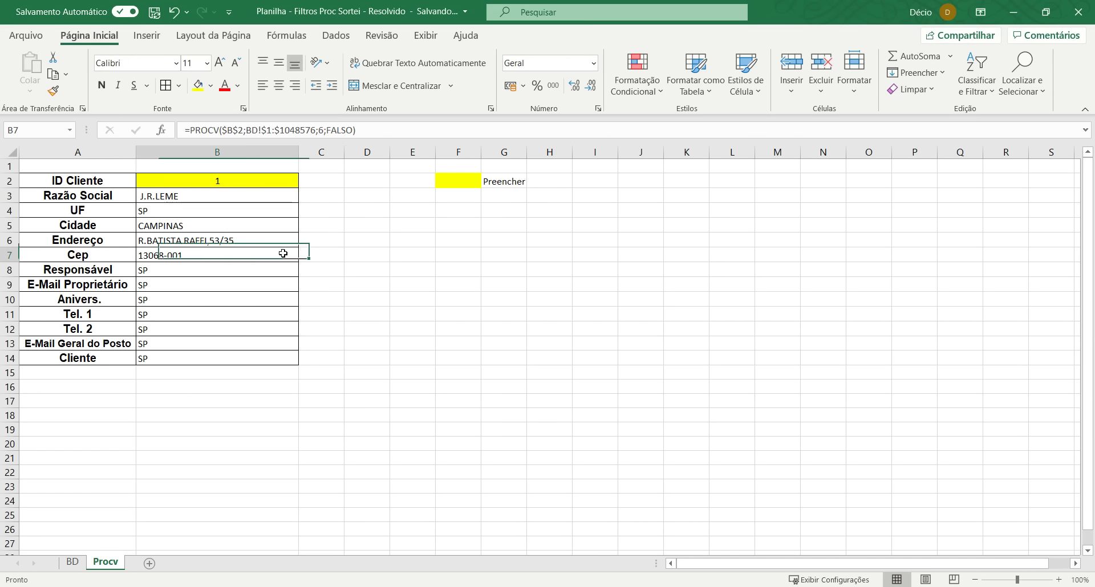
pyautogui.click(85, 153)
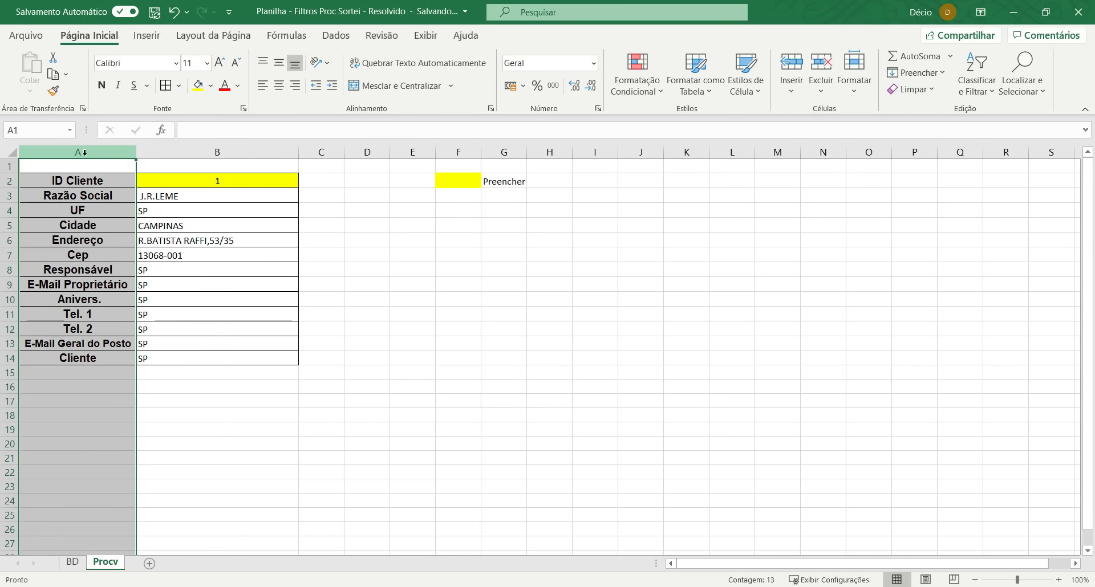